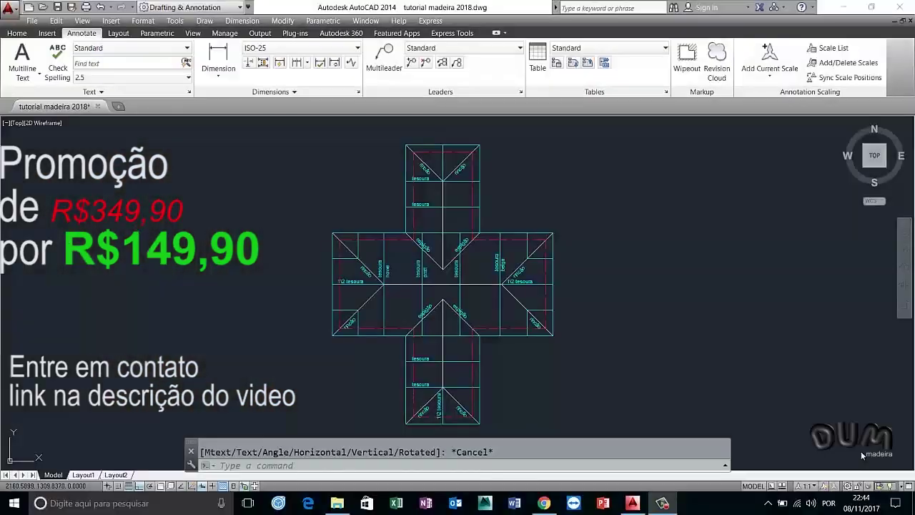
Zoom in and turn the truss and hip axis plan to a southwest isometric view.
{"action": "scroll", "coordinate": [351, 301], "scroll_direction": "up", "scroll_amount": 3}
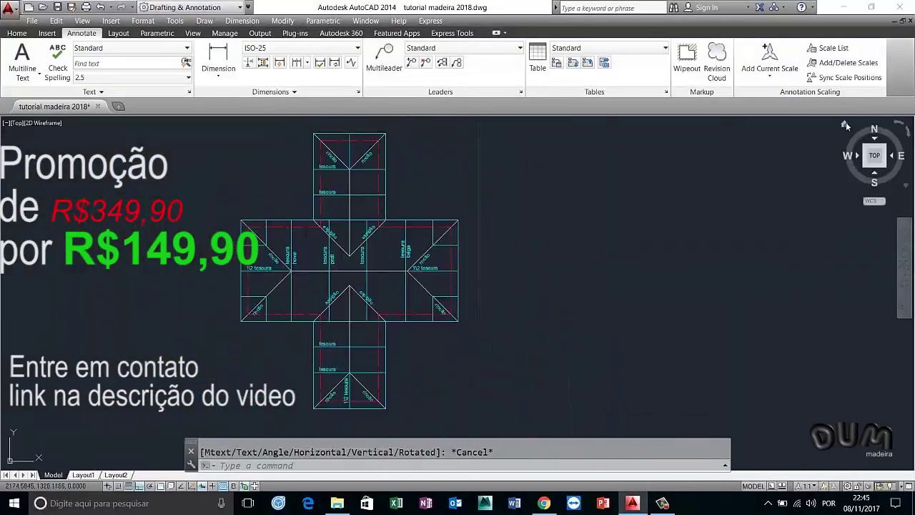
{"action": "left_click", "coordinate": [865, 164]}
Run MADEIRA and set the Howe truss to Sambladura tipo 1, with dimensions and timber detailing.
{"action": "type", "text": "madeira"}
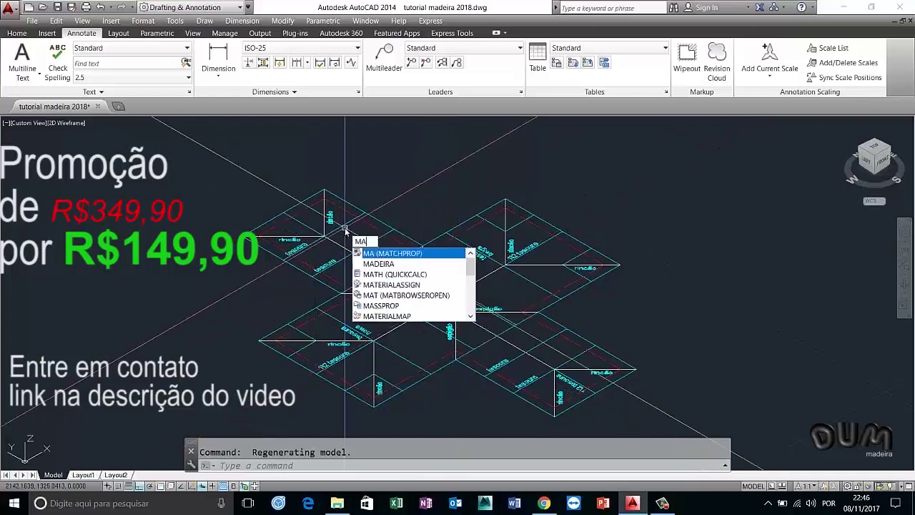
{"action": "key", "text": "Return"}
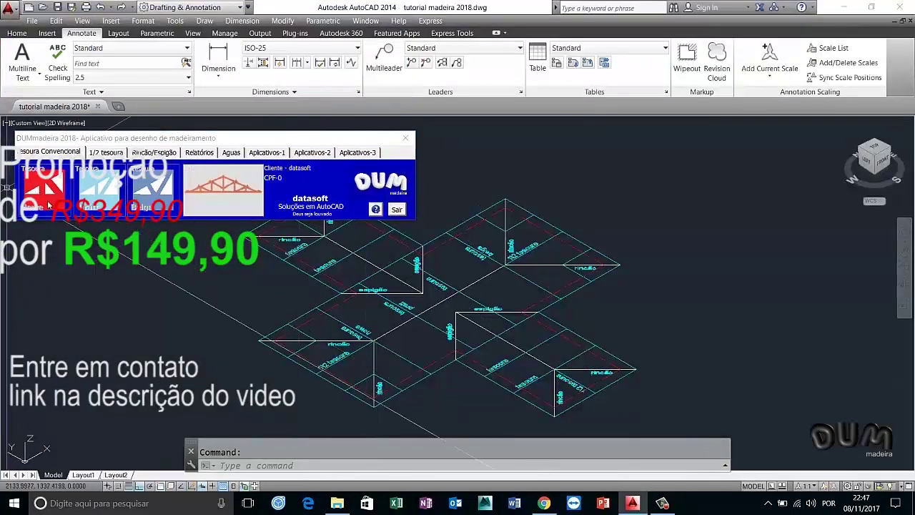
{"action": "left_click", "coordinate": [47, 200]}
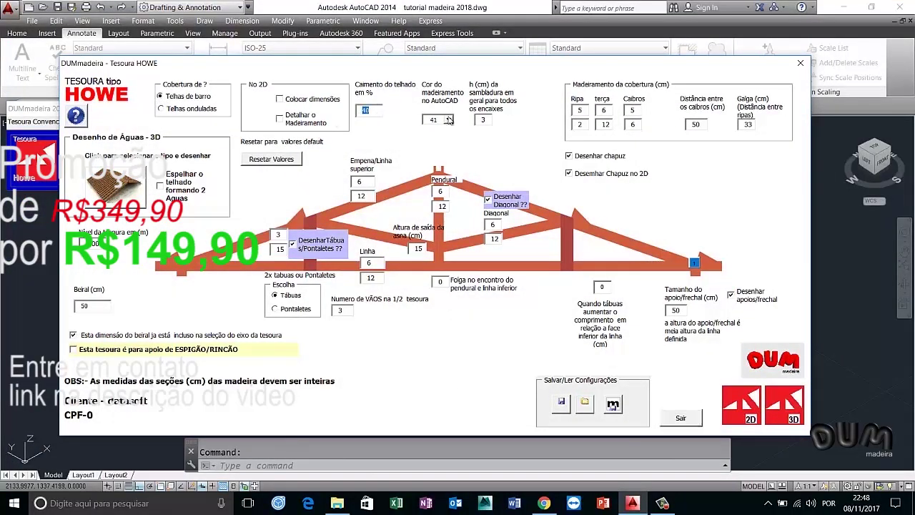
{"action": "left_click", "coordinate": [482, 120]}
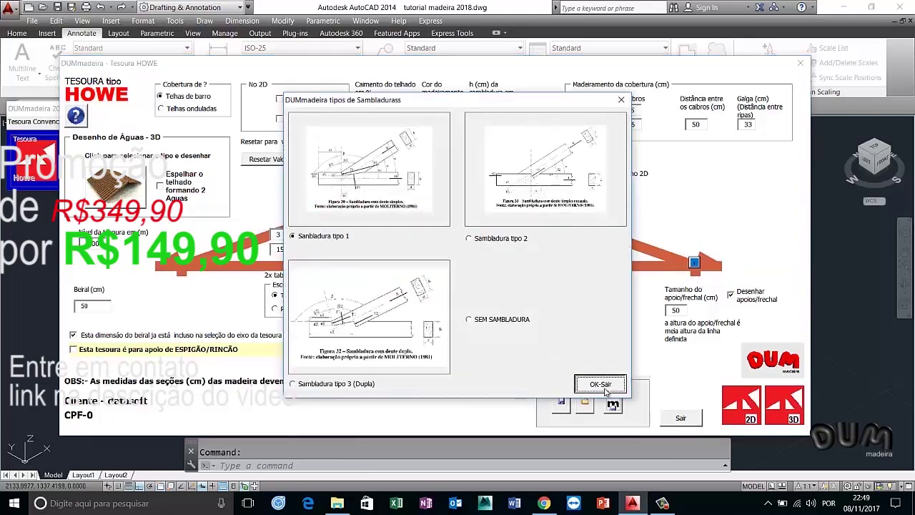
{"action": "left_click", "coordinate": [600, 384]}
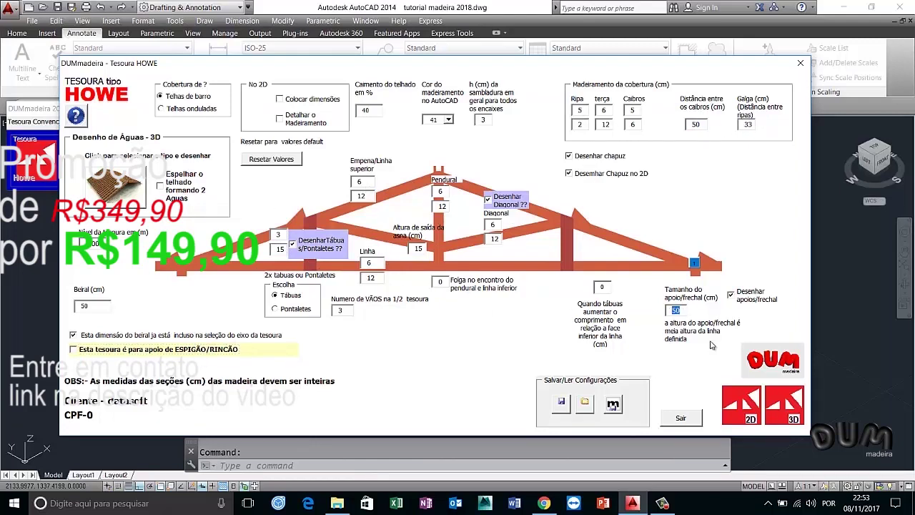
{"action": "key", "text": "Return"}
{"action": "key", "text": "Return"}
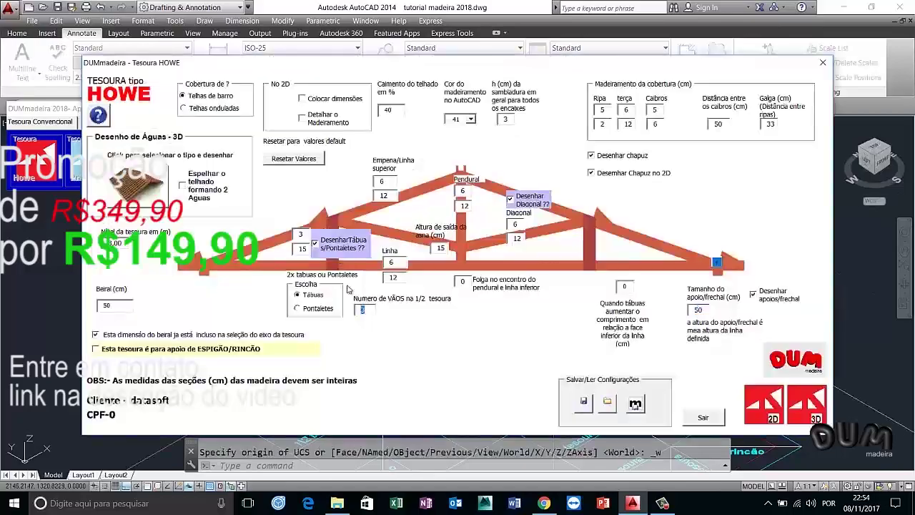
{"action": "middle_click_drag", "start_coordinate": [284, 212], "coordinate": [412, 291], "text": "shift"}
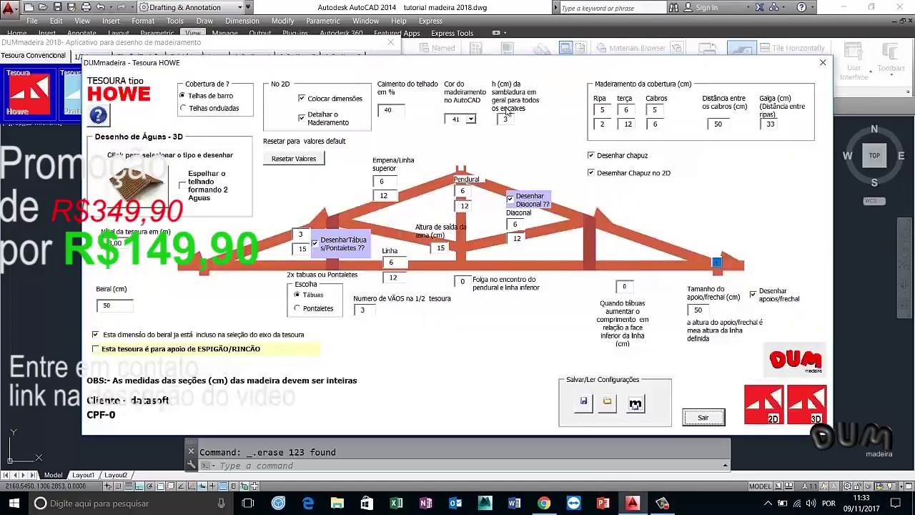
Build 3D Howe trusses on the selected 2D truss axes, orbit to isometric, and rerun MADEIRA.
{"action": "left_click", "coordinate": [716, 262]}
{"action": "key", "text": "Return"}
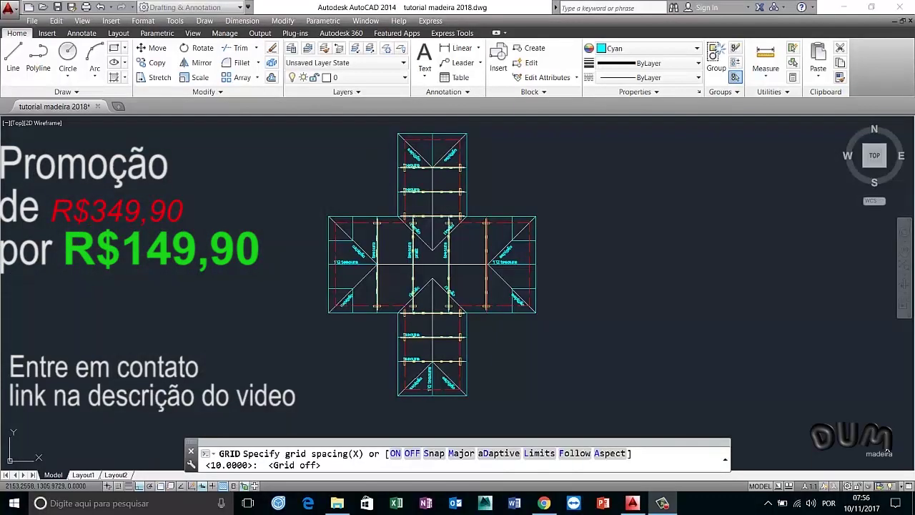
{"action": "scroll", "coordinate": [443, 283], "scroll_direction": "up", "scroll_amount": 3}
{"action": "middle_click_drag", "start_coordinate": [808, 139], "coordinate": [241, 292], "text": "shift"}
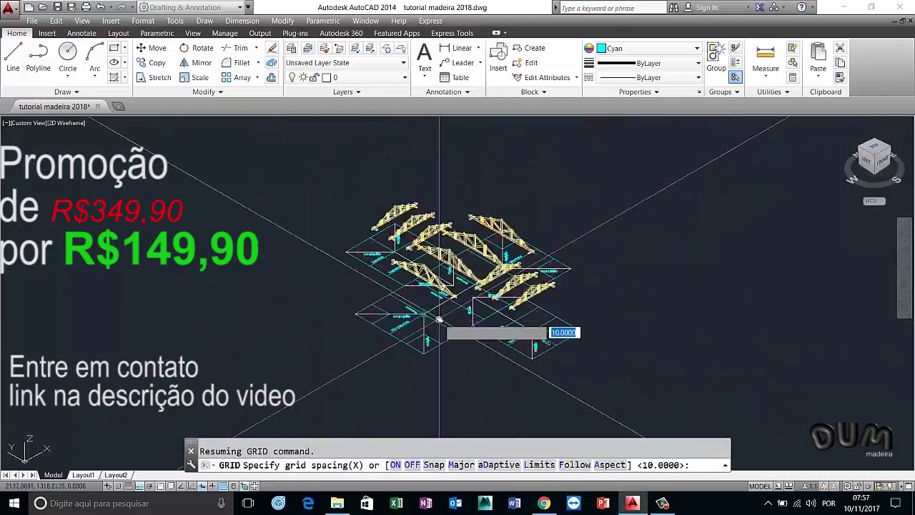
{"action": "type", "text": "madeira"}
{"action": "key", "text": "Return"}
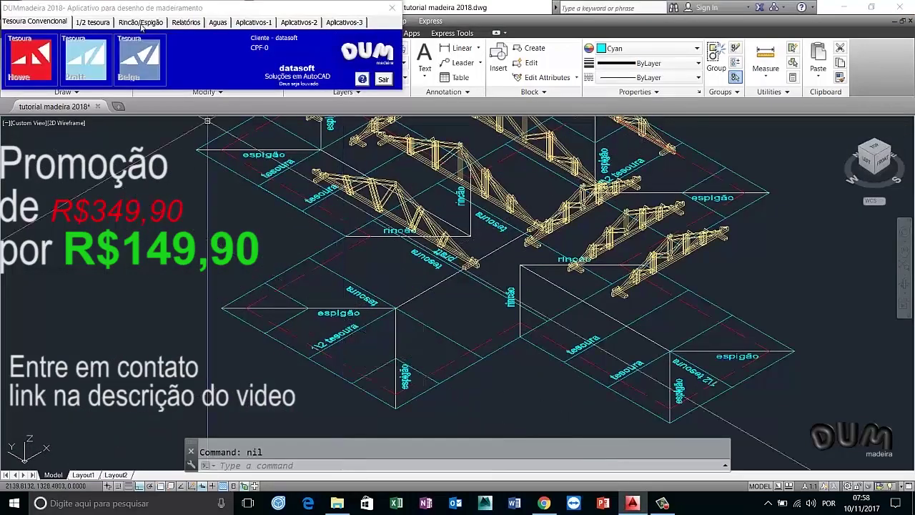
Generate a 'Rincão nivelado com terças' Howe hip truss from its axis and eaves point.
{"action": "left_click", "coordinate": [104, 175]}
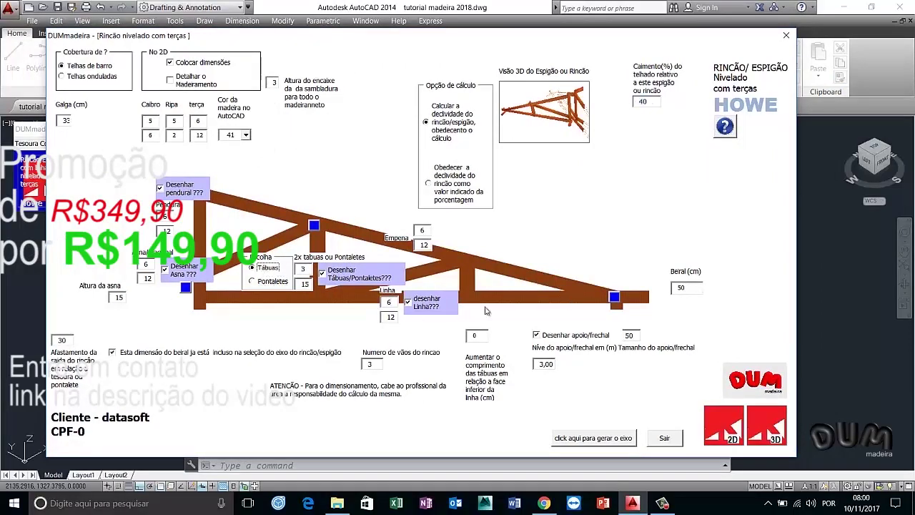
{"action": "left_click", "coordinate": [390, 259]}
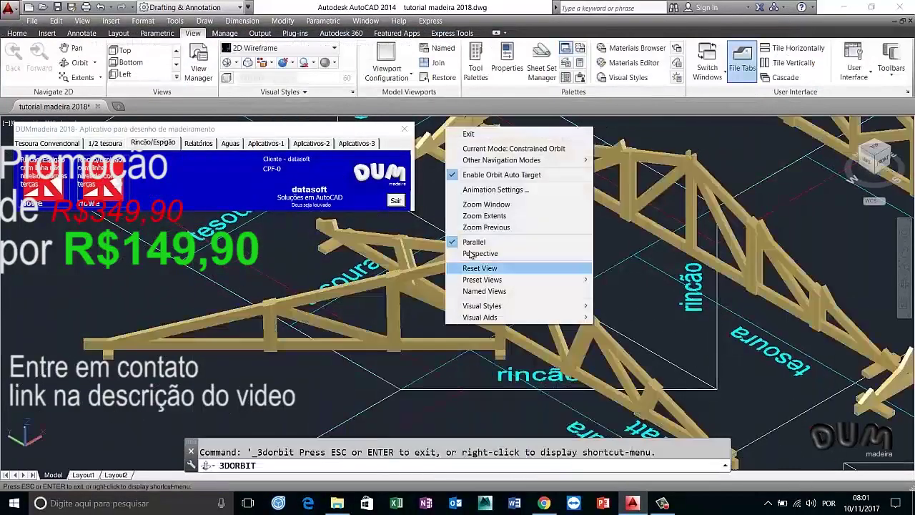
{"action": "left_click", "coordinate": [470, 253]}
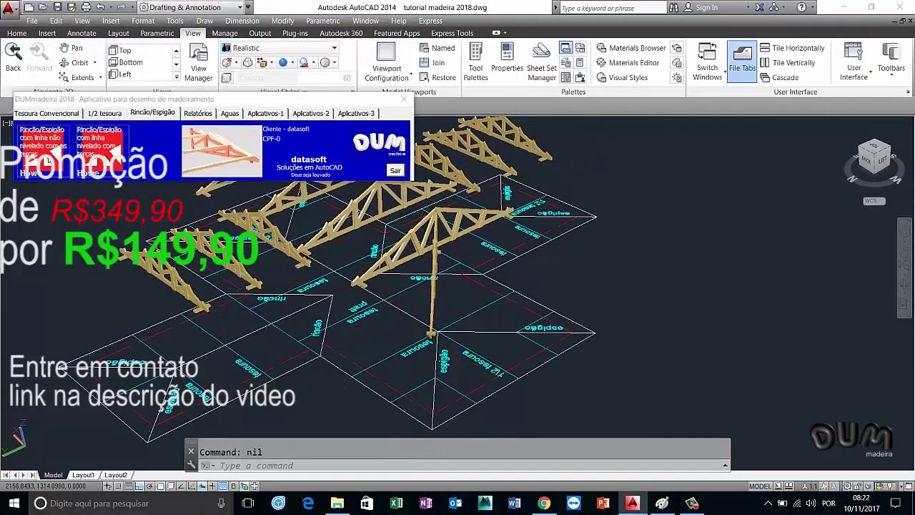
{"action": "left_click", "coordinate": [40, 150]}
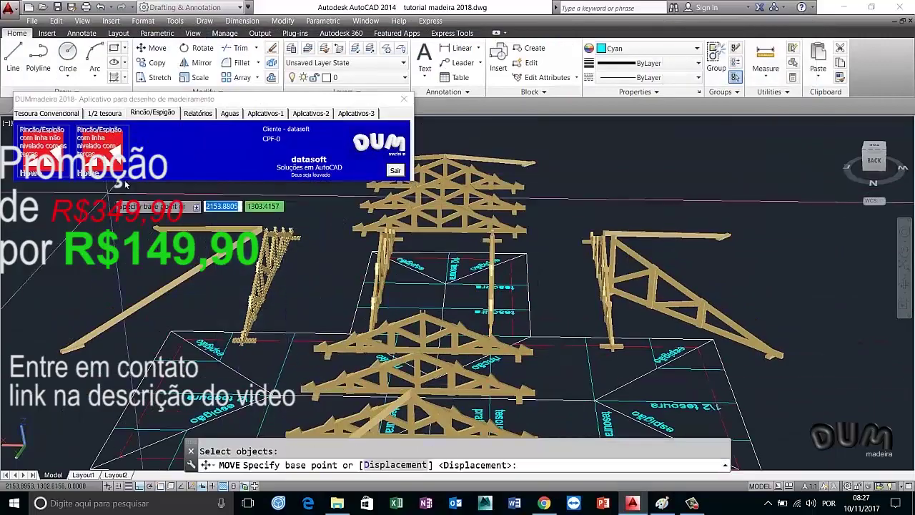
Orbit the truss model to view it from a new angle.
{"action": "middle_click_drag", "start_coordinate": [301, 185], "coordinate": [246, 186], "text": "shift"}
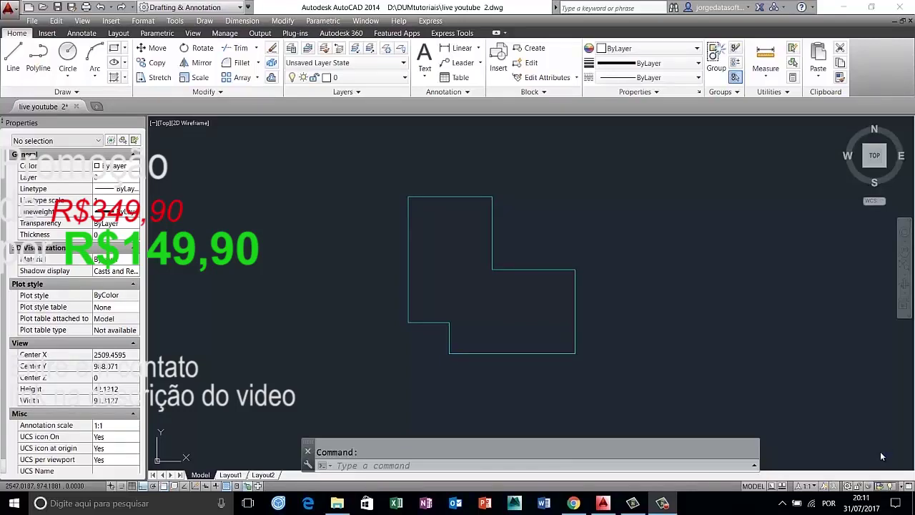
Offset the L-shaped outline inward repeatedly to create nested copies.
{"action": "type", "text": "o"}
{"action": "key", "text": "Return"}
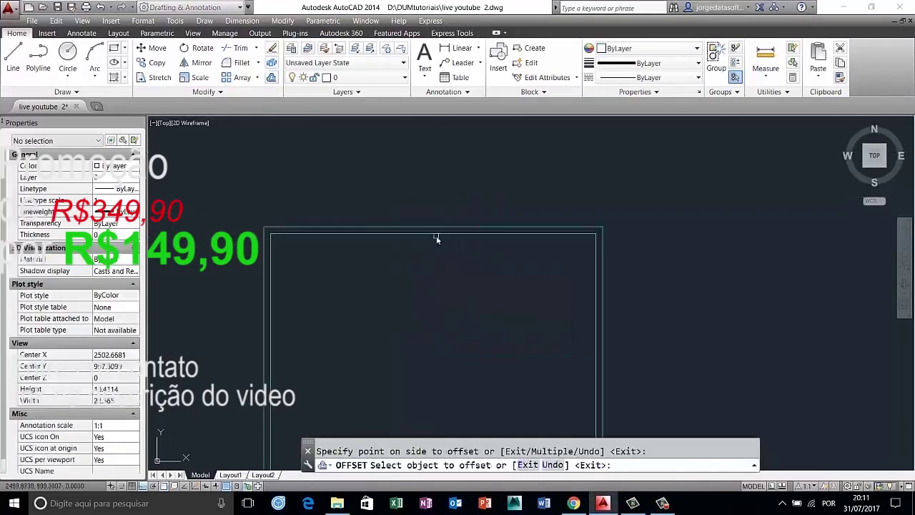
{"action": "scroll", "coordinate": [437, 340], "scroll_direction": "down", "scroll_amount": 2}
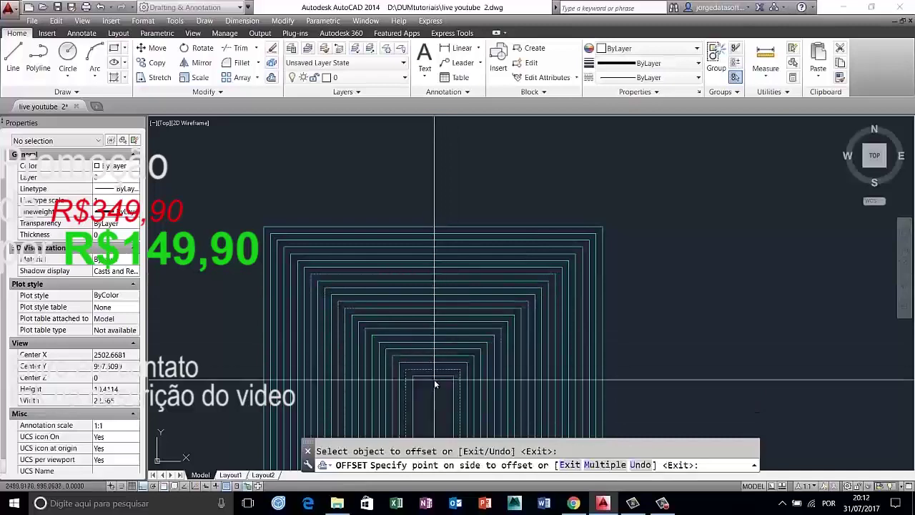
{"action": "middle_click_drag", "start_coordinate": [435, 378], "coordinate": [403, 214]}
Draw diagonal hip lines through the outline corners and the inner junction.
{"action": "type", "text": "l"}
{"action": "key", "text": "Return"}
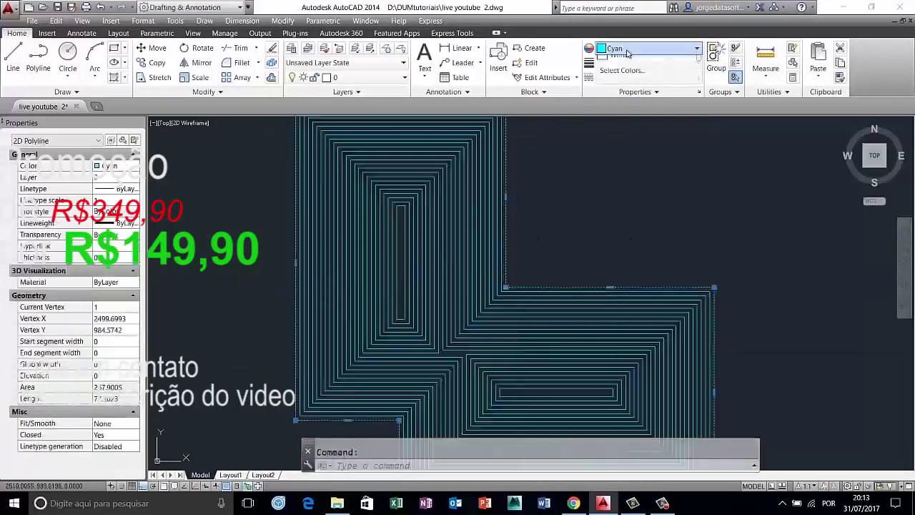
{"action": "scroll", "coordinate": [429, 286], "scroll_direction": "up", "scroll_amount": 2}
{"action": "left_click", "coordinate": [329, 185]}
{"action": "key", "text": "Escape"}
{"action": "key", "text": "Return"}
{"action": "middle_click_drag", "start_coordinate": [429, 383], "coordinate": [447, 303]}
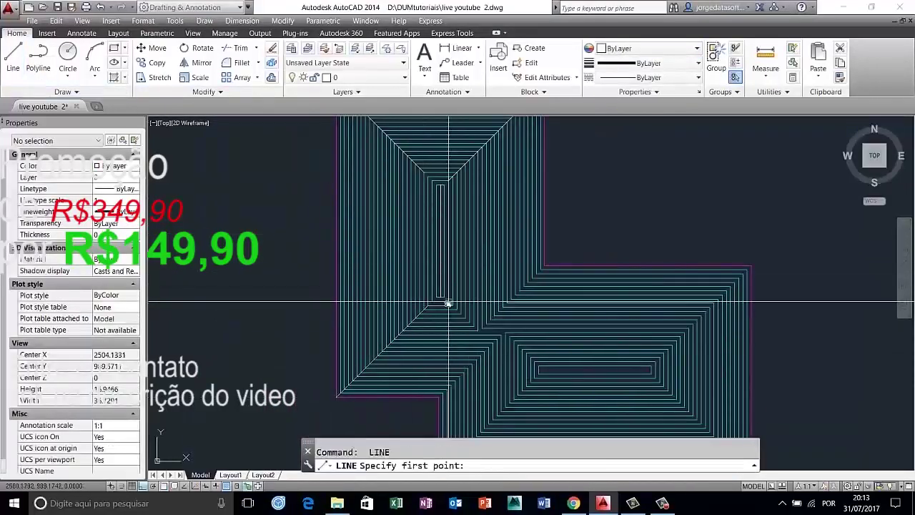
{"action": "key", "text": "Escape"}
{"action": "scroll", "coordinate": [652, 372], "scroll_direction": "down", "scroll_amount": 2}
{"action": "key", "text": "Return"}
{"action": "left_click", "coordinate": [653, 395]}
{"action": "key", "text": "Escape"}
Select the offset copies and set Quick Select to filter by Cyan colour.
{"action": "scroll", "coordinate": [557, 390], "scroll_direction": "up", "scroll_amount": 4}
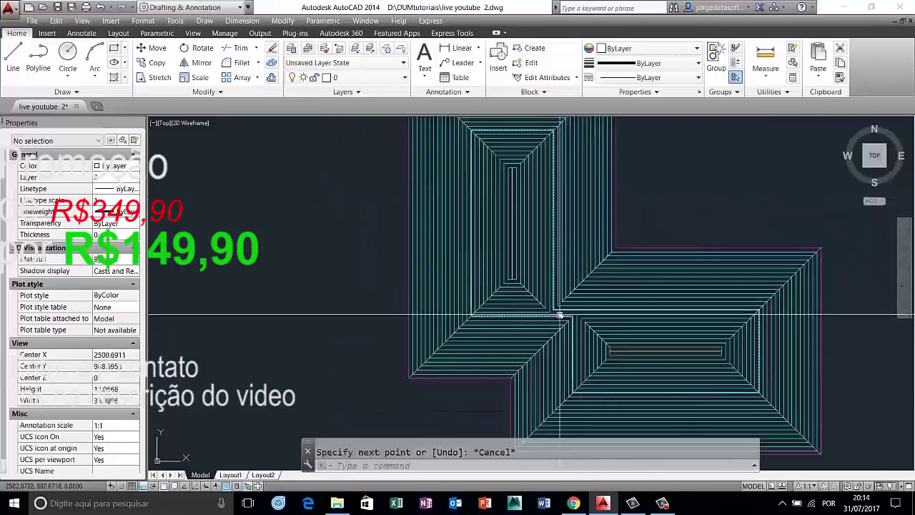
{"action": "scroll", "coordinate": [570, 362], "scroll_direction": "down", "scroll_amount": 5}
{"action": "left_click", "coordinate": [504, 179]}
{"action": "right_click", "coordinate": [536, 235]}
{"action": "left_click", "coordinate": [572, 412]}
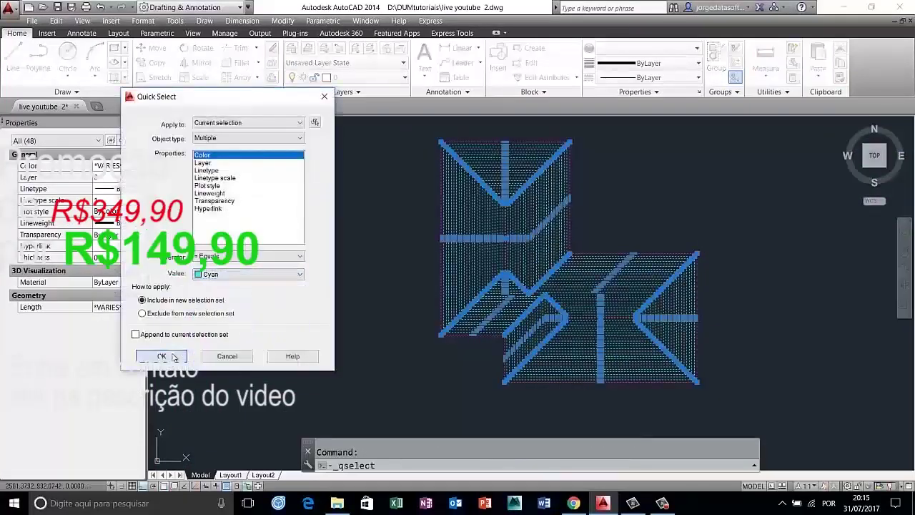
Delete all the cyan offset copies and fillet the ridge ends.
{"action": "left_click", "coordinate": [163, 467]}
{"action": "key", "text": "Delete"}
{"action": "key", "text": "f"}
{"action": "key", "text": "Return"}
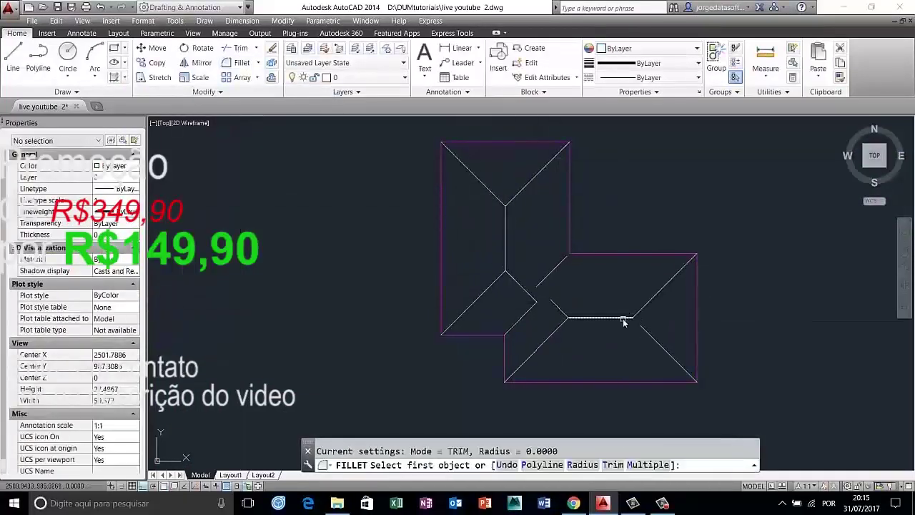
Tidy the valley junction by stretching the short diagonal and drawing a line there.
{"action": "left_click", "coordinate": [564, 263]}
{"action": "left_click", "coordinate": [536, 286]}
{"action": "key", "text": "Escape"}
{"action": "key", "text": "l"}
{"action": "key", "text": "Return"}
{"action": "left_click", "coordinate": [531, 273]}
{"action": "key", "text": "Escape"}
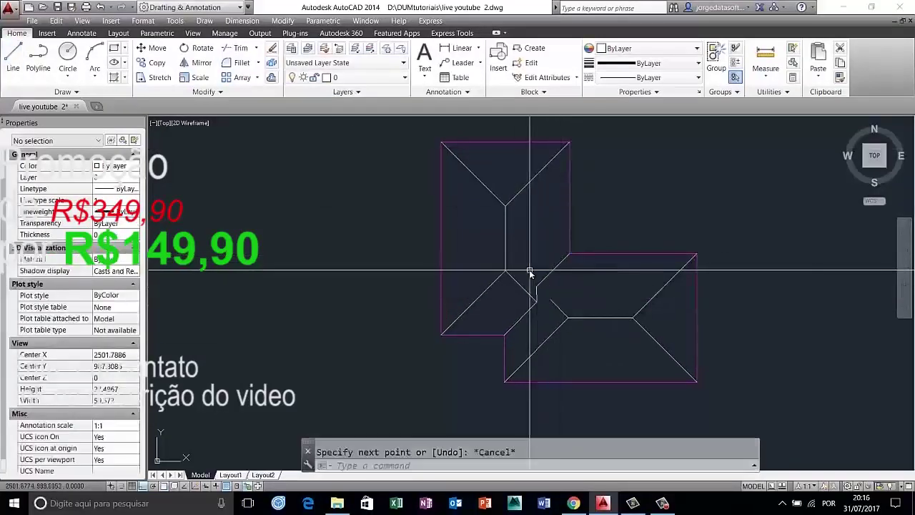
{"action": "scroll", "coordinate": [547, 293], "scroll_direction": "up", "scroll_amount": 4}
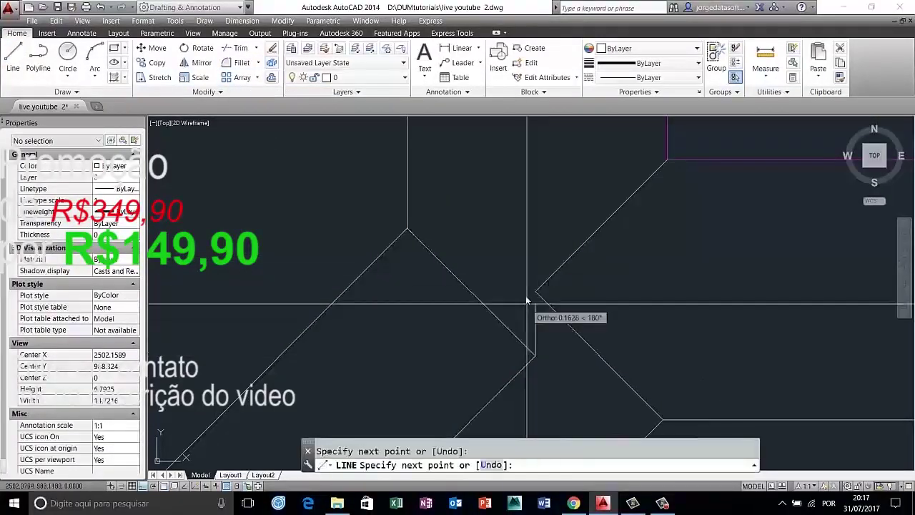
{"action": "scroll", "coordinate": [568, 299], "scroll_direction": "down", "scroll_amount": 3}
{"action": "scroll", "coordinate": [536, 286], "scroll_direction": "down", "scroll_amount": 2}
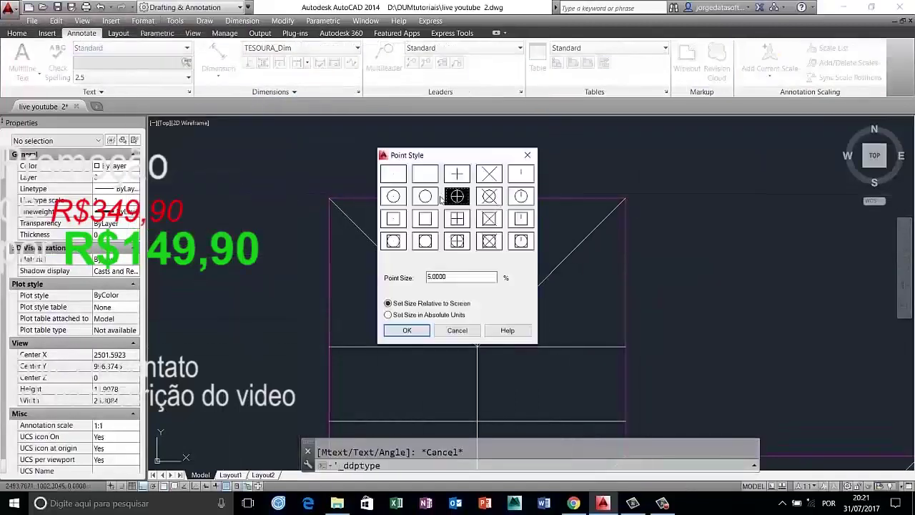
Apply the new point style and copy cross lines across the roof plan.
{"action": "key", "text": "Return"}
{"action": "type", "text": "DIV"}
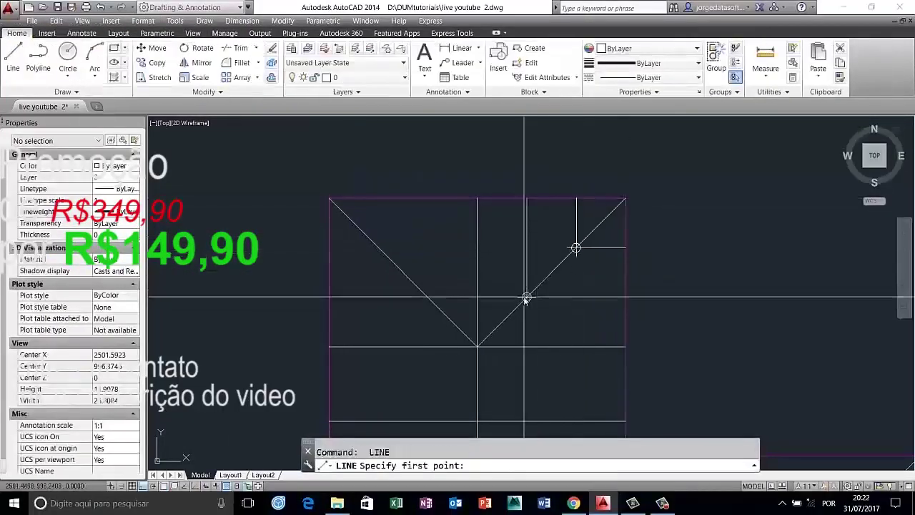
{"action": "key", "text": "Escape"}
{"action": "middle_click_drag", "start_coordinate": [535, 231], "coordinate": [513, 222]}
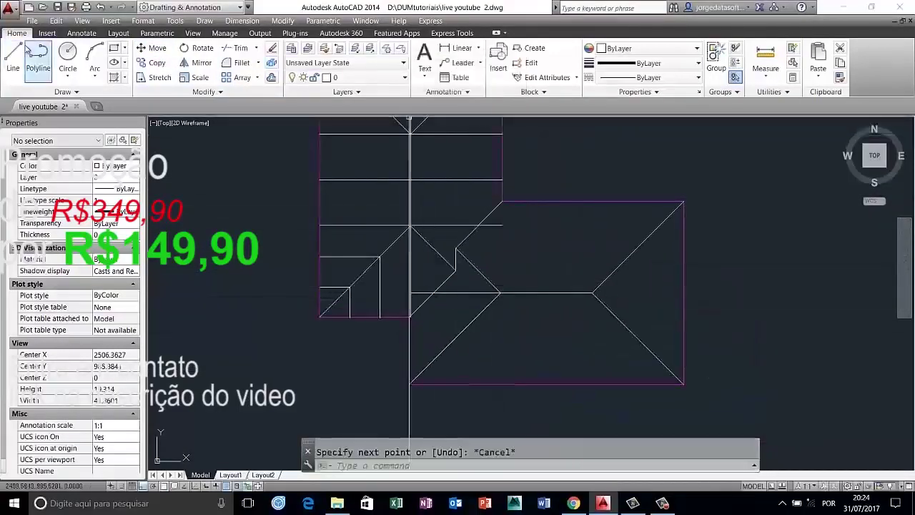
{"action": "left_click", "coordinate": [181, 62]}
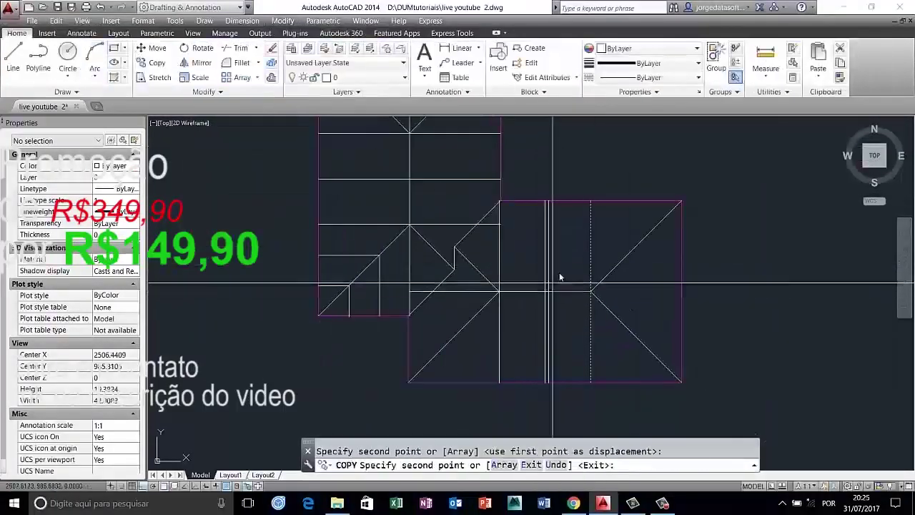
{"action": "key", "text": "Escape"}
{"action": "mouse_move", "coordinate": [560, 277]}
{"action": "middle_mouse_down"}
{"action": "mouse_move", "coordinate": [555, 321]}
{"action": "mouse_move", "coordinate": [519, 275]}
{"action": "middle_mouse_up"}
Divide the right-hand diagonal into 2 equal parts and draw a line from the node.
{"action": "left_click", "coordinate": [559, 308]}
{"action": "type", "text": "2"}
{"action": "key", "text": "Return"}
{"action": "key", "text": "l"}
{"action": "key", "text": "Return"}
{"action": "left_click", "coordinate": [527, 342]}
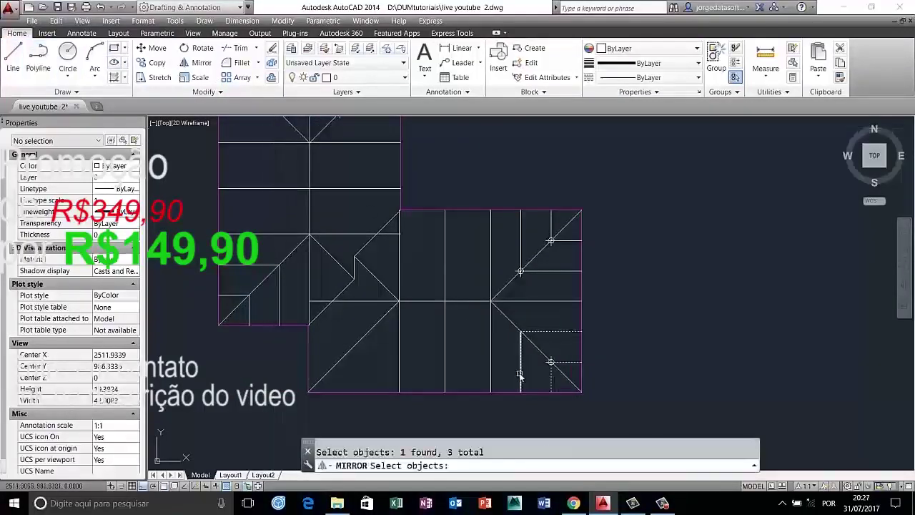
Change the colour of the selected lines and open Tools > Macro.
{"action": "left_click", "coordinate": [643, 48]}
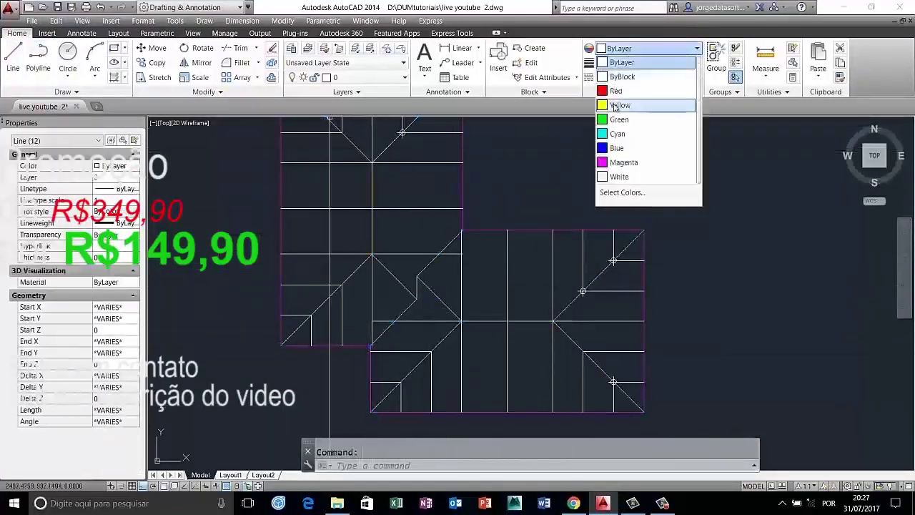
{"action": "key", "text": "Escape"}
{"action": "scroll", "coordinate": [409, 230], "scroll_direction": "down", "scroll_amount": 2}
{"action": "left_click", "coordinate": [175, 21]}
{"action": "mouse_move", "coordinate": [188, 242]}
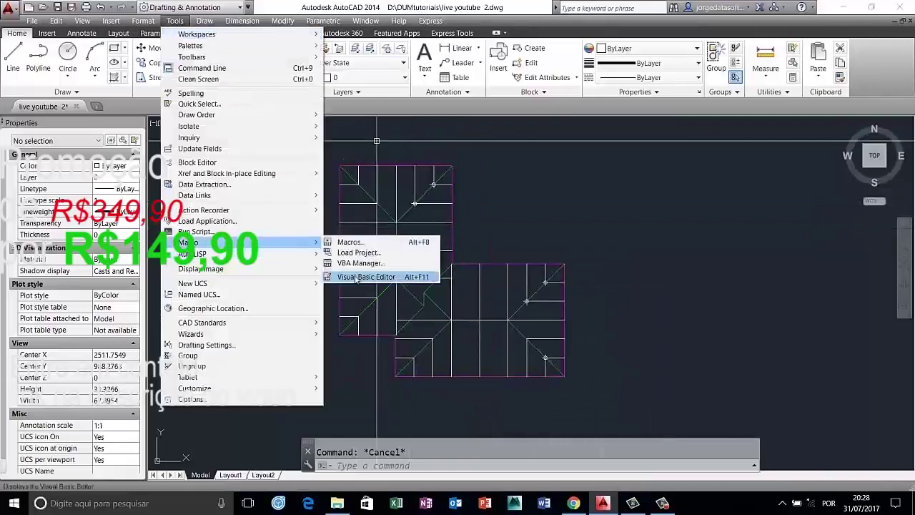
Load the DUMmadeira add-on (MADE.LSP) and move its palette off the drawing.
{"action": "left_click", "coordinate": [358, 259]}
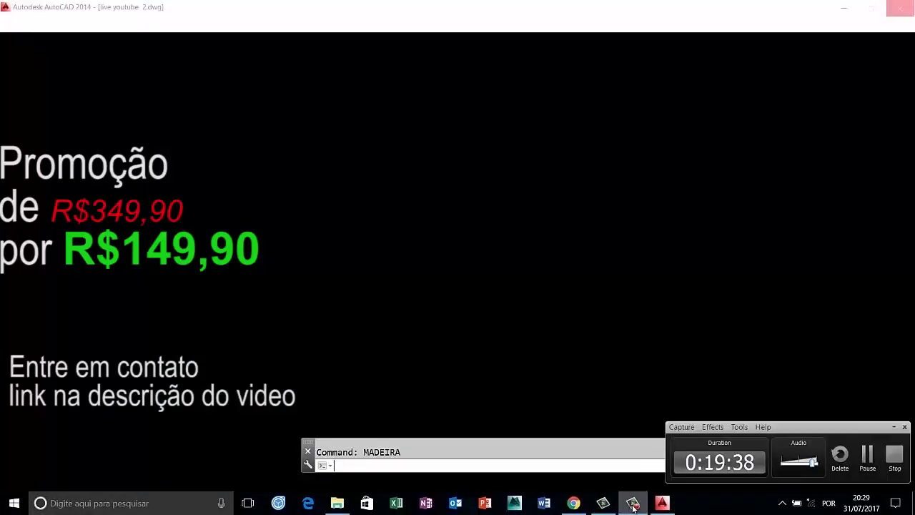
{"action": "left_click", "coordinate": [633, 506]}
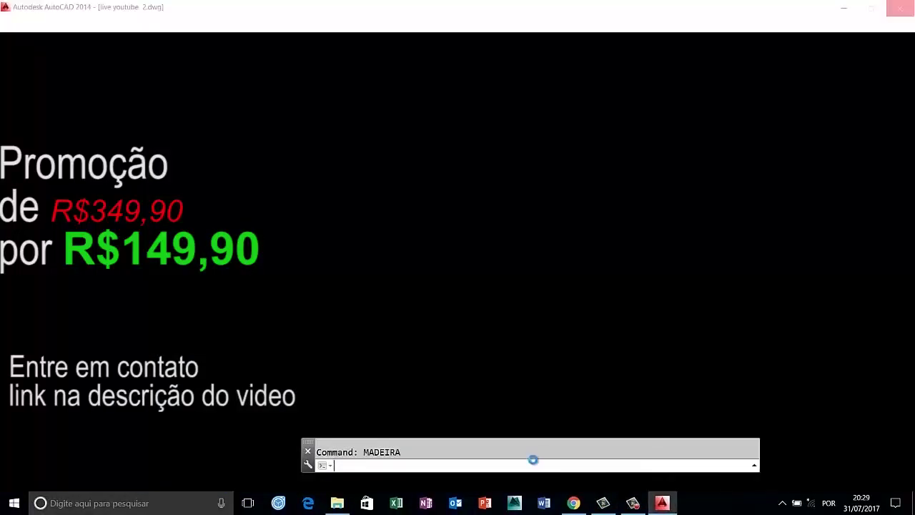
{"action": "left_click_drag", "start_coordinate": [643, 101], "coordinate": [454, 66]}
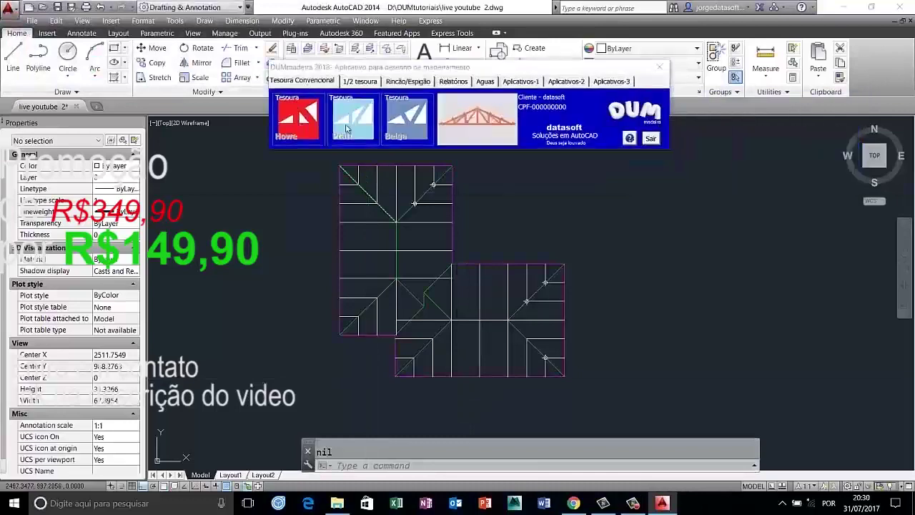
Generate 3D Howe trusses on the selected axis lines and orbit to check them.
{"action": "left_click", "coordinate": [303, 129]}
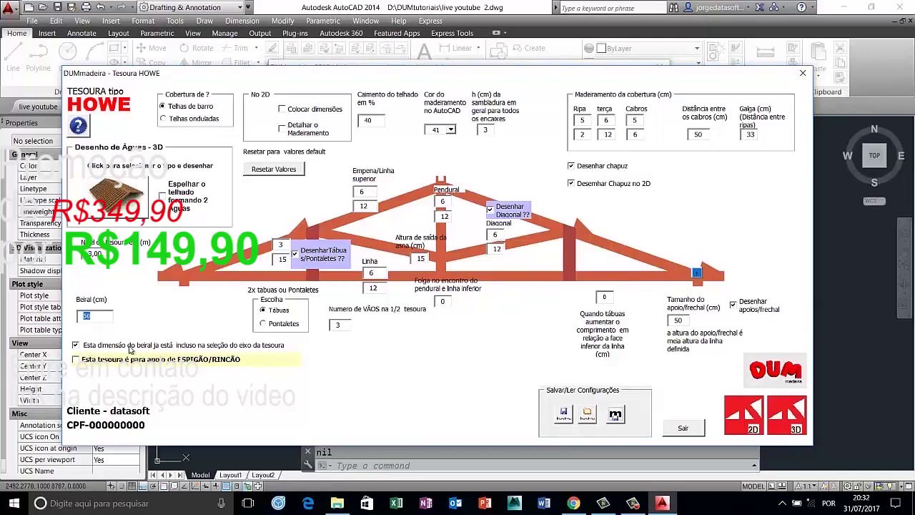
{"action": "left_click", "coordinate": [782, 427]}
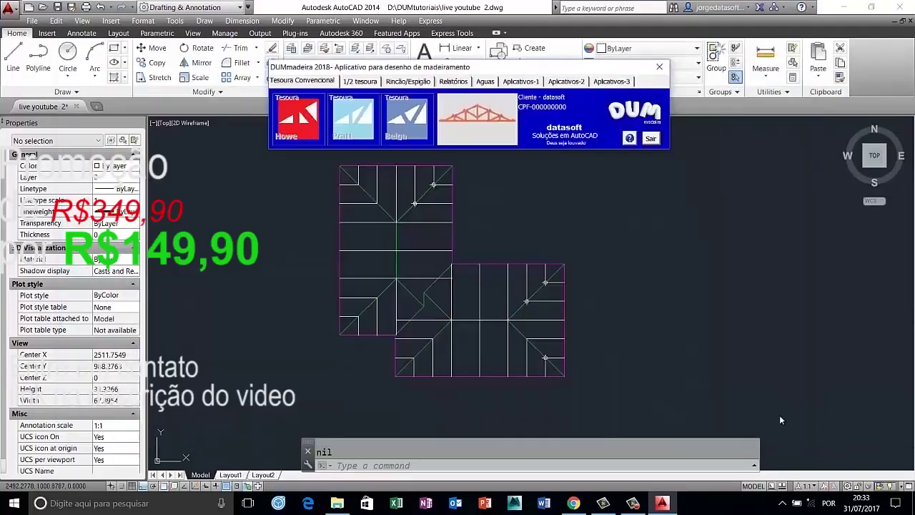
{"action": "key", "text": "Return"}
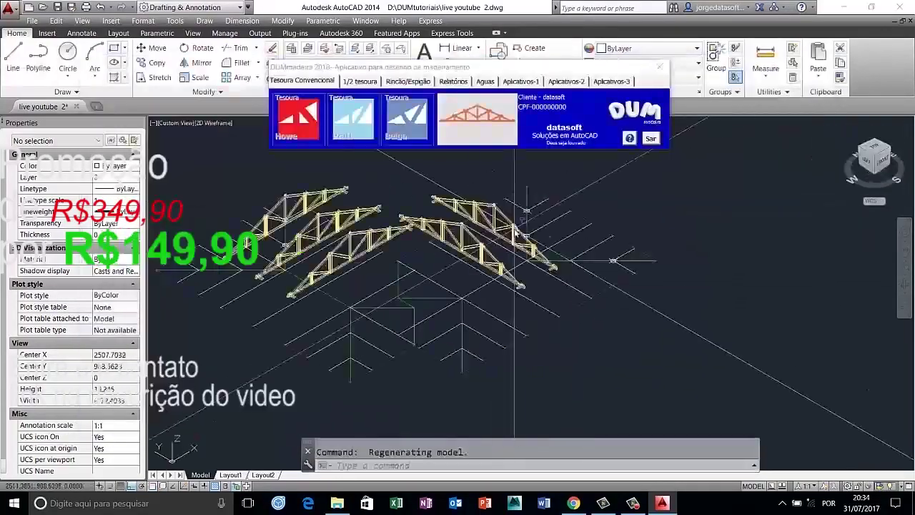
{"action": "right_click", "coordinate": [521, 255]}
{"action": "left_click", "coordinate": [539, 261]}
Return the drawing to plan view and open the Howe half-truss form with 3 spans.
{"action": "left_click", "coordinate": [297, 118]}
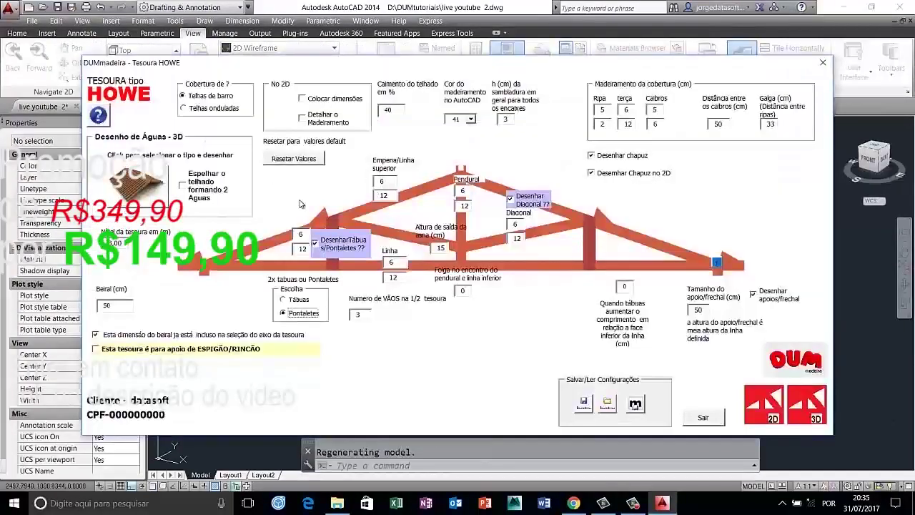
{"action": "type", "text": "pl"}
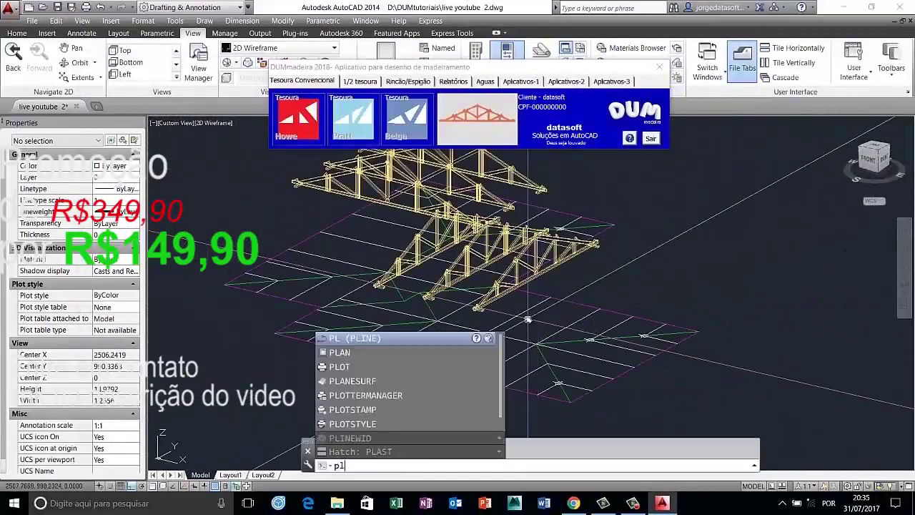
{"action": "type", "text": "an"}
{"action": "key", "text": "Return"}
{"action": "key", "text": "Return"}
{"action": "left_click", "coordinate": [297, 118]}
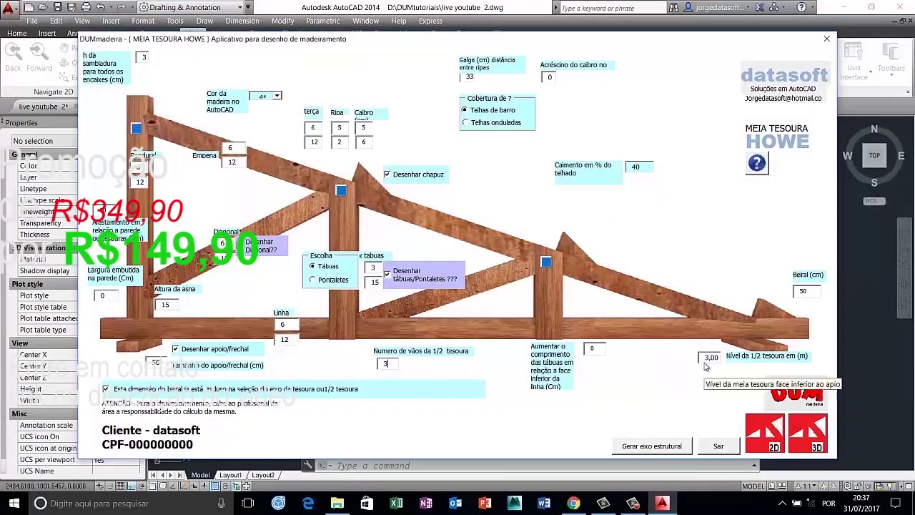
Create Howe half-trusses by picking eave and ridge points, then orbit to check them.
{"action": "left_click", "coordinate": [811, 432]}
{"action": "left_click", "coordinate": [440, 253]}
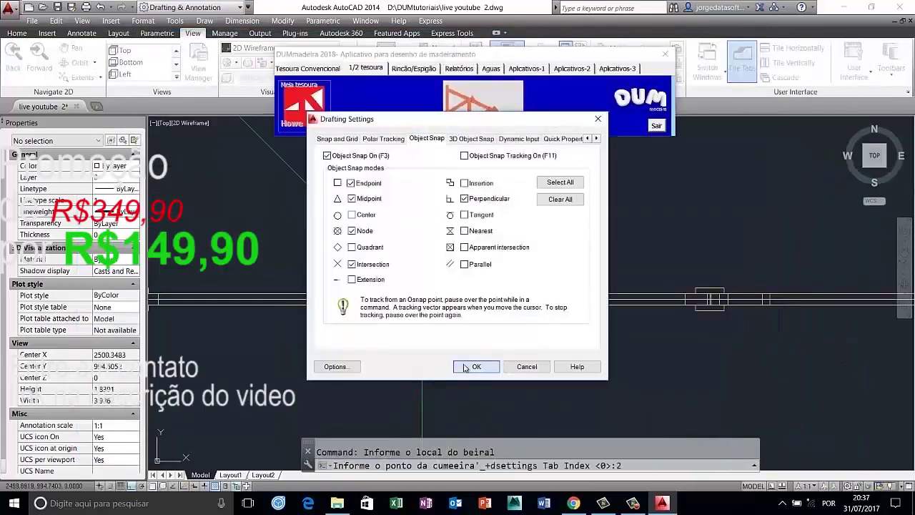
{"action": "left_click", "coordinate": [457, 236]}
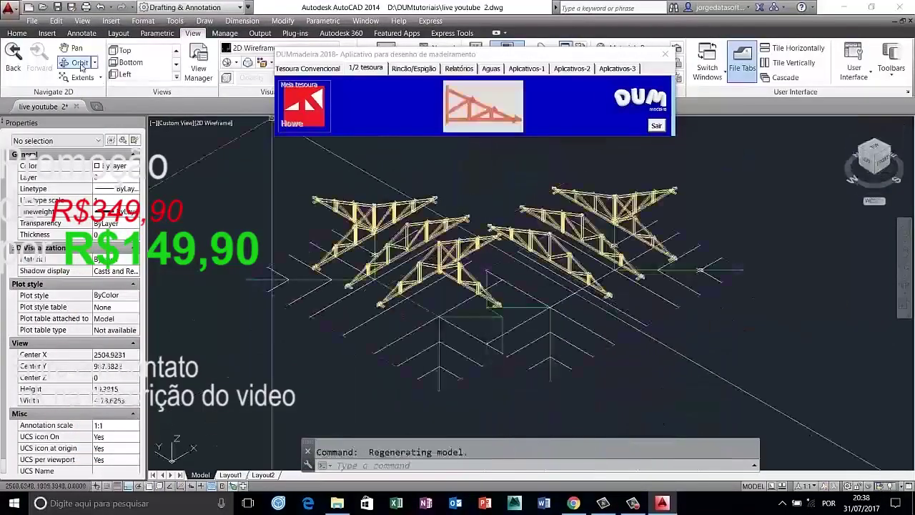
{"action": "mouse_move", "coordinate": [647, 126]}
{"action": "middle_mouse_down", "text": "shift"}
{"action": "mouse_move", "coordinate": [500, 285]}
{"action": "mouse_move", "coordinate": [471, 271]}
{"action": "middle_mouse_up", "text": "shift"}
{"action": "left_click", "coordinate": [413, 68]}
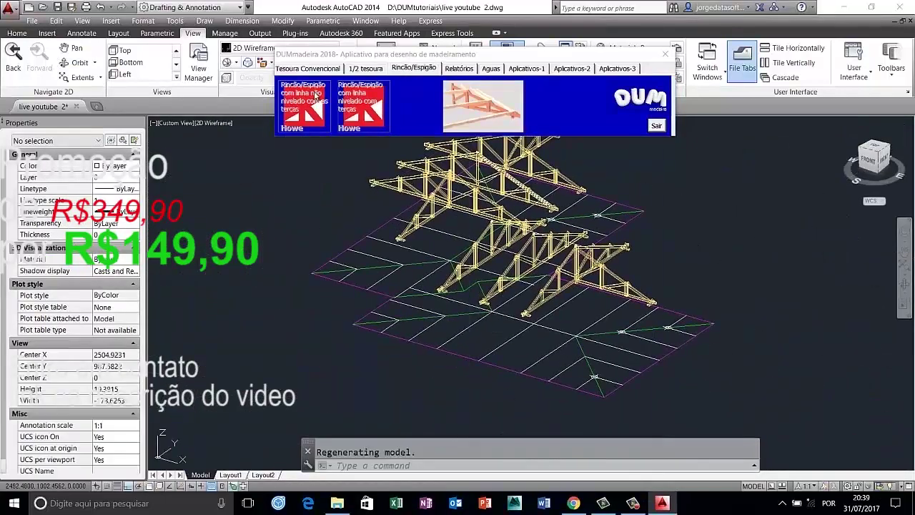
Place the first levelled Howe hip truss from its eave point to its ridge point.
{"action": "left_click", "coordinate": [349, 114]}
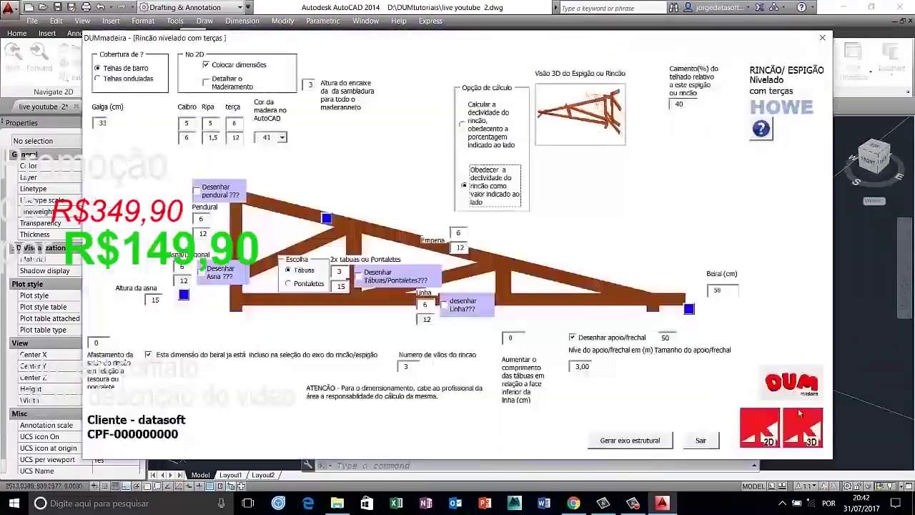
{"action": "left_click", "coordinate": [576, 330]}
{"action": "left_click", "coordinate": [576, 330]}
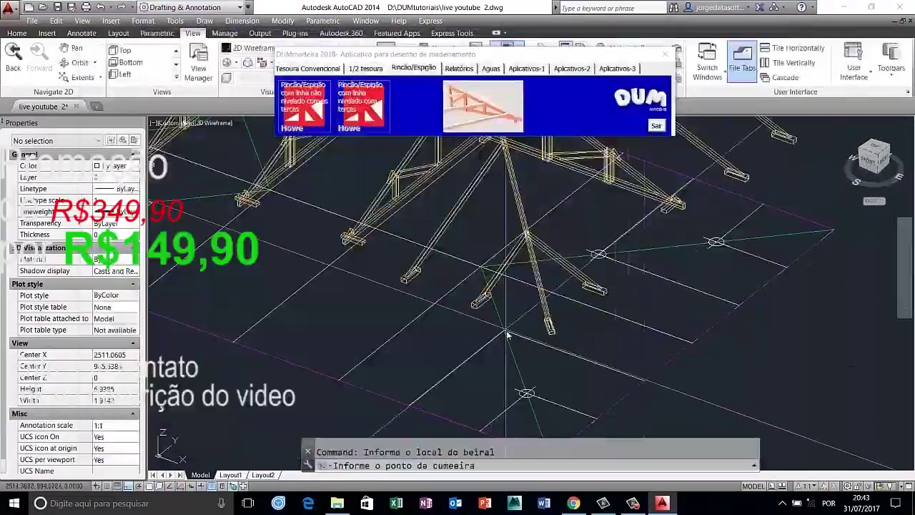
{"action": "left_click", "coordinate": [506, 332]}
Place a second levelled hip truss between eave and ridge points on another hip line.
{"action": "left_click", "coordinate": [304, 106]}
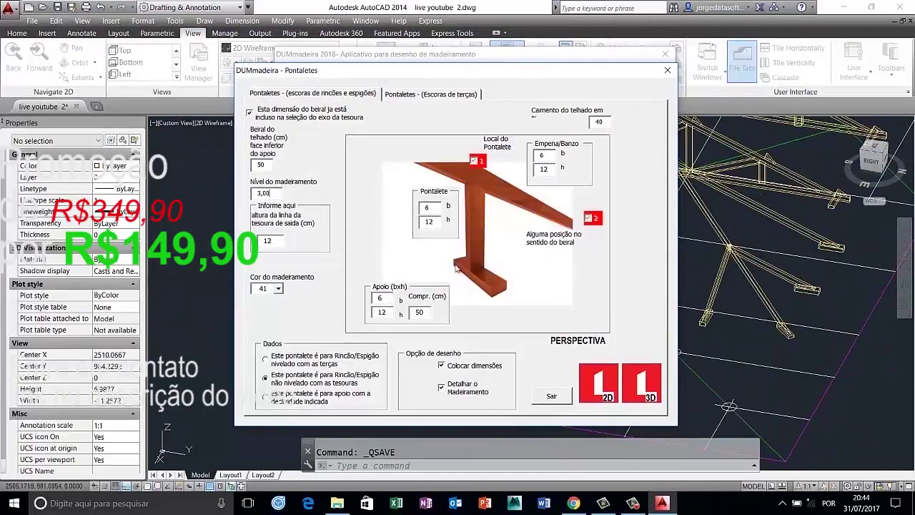
{"action": "left_click", "coordinate": [276, 367]}
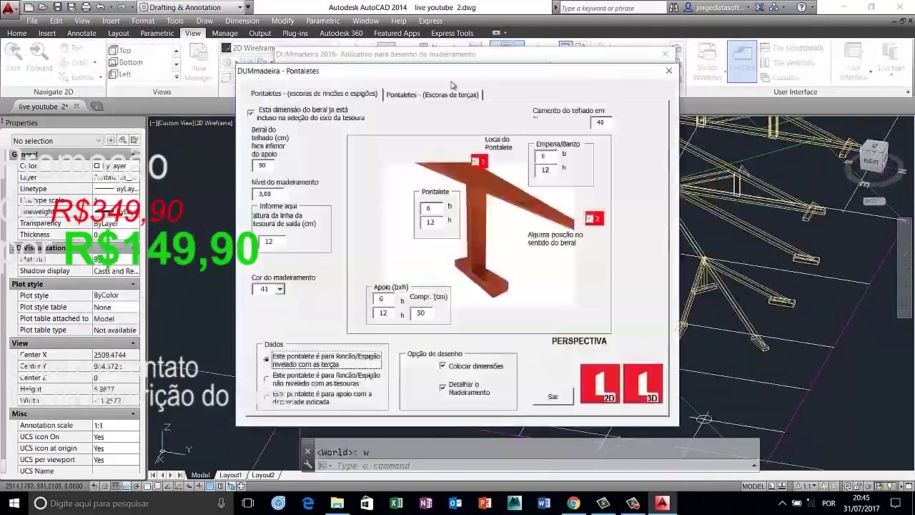
{"action": "middle_click_drag", "start_coordinate": [451, 85], "coordinate": [481, 260], "text": "shift"}
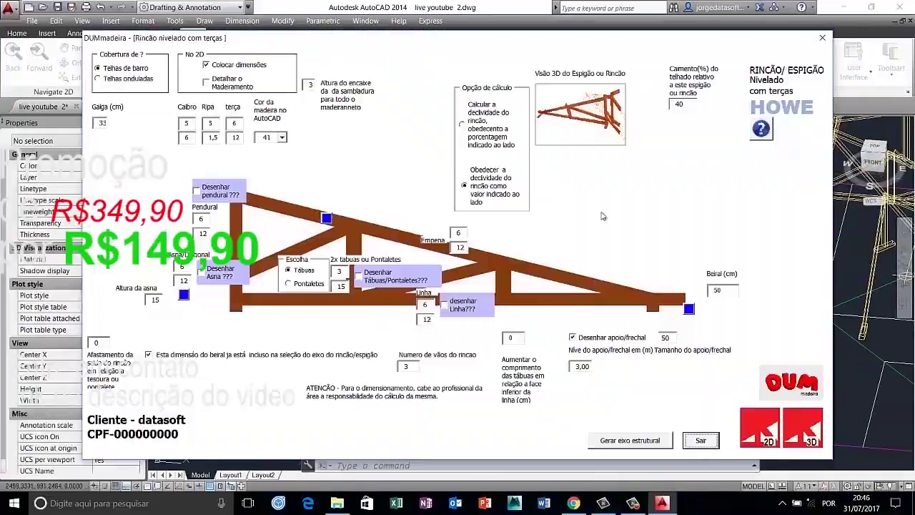
{"action": "left_click", "coordinate": [700, 440]}
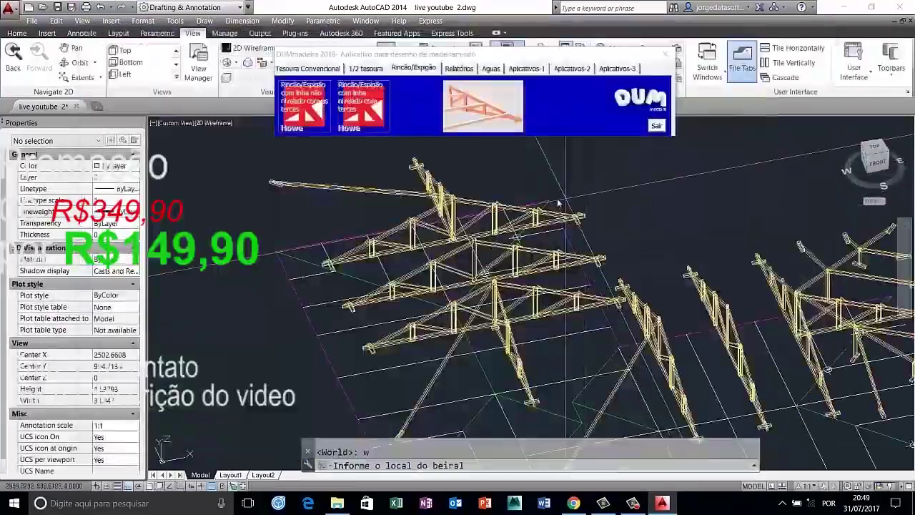
{"action": "left_click_drag", "start_coordinate": [555, 200], "coordinate": [524, 350]}
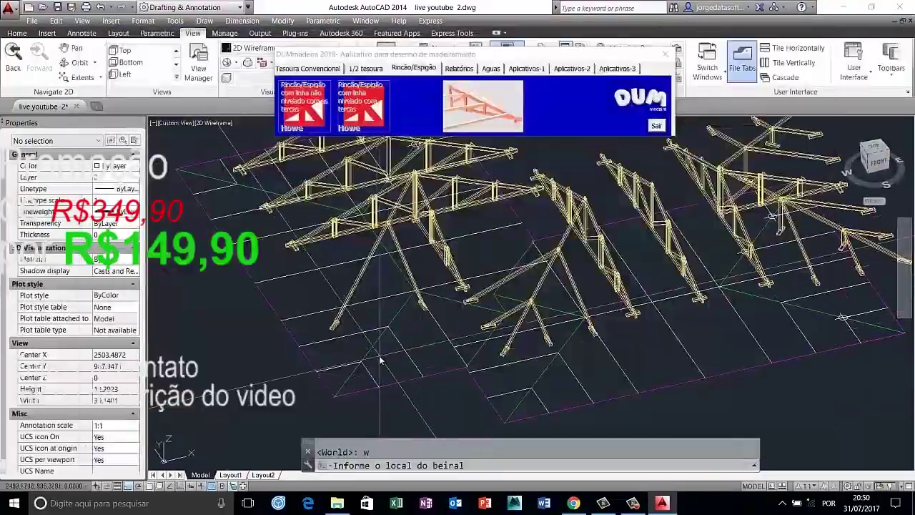
{"action": "left_click", "coordinate": [400, 334]}
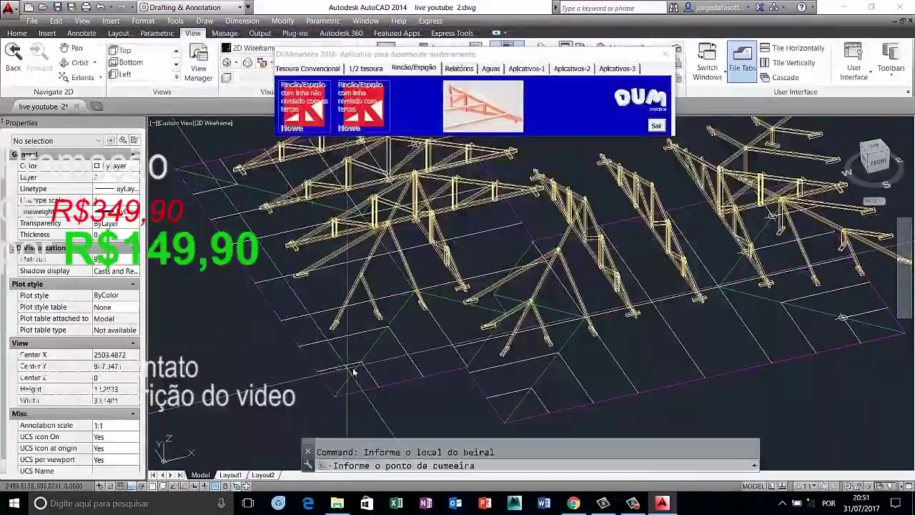
{"action": "left_click", "coordinate": [337, 381]}
Repeat the levelled hip truss command and start the next hip truss at its eave point.
{"action": "left_click", "coordinate": [700, 439]}
{"action": "right_click", "coordinate": [358, 204]}
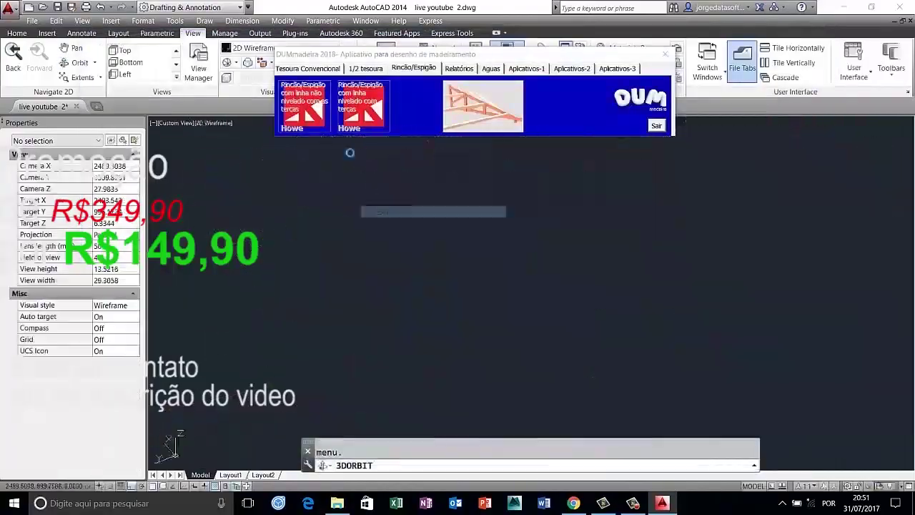
{"action": "left_click", "coordinate": [378, 210]}
{"action": "left_click", "coordinate": [630, 439]}
{"action": "left_click", "coordinate": [452, 412]}
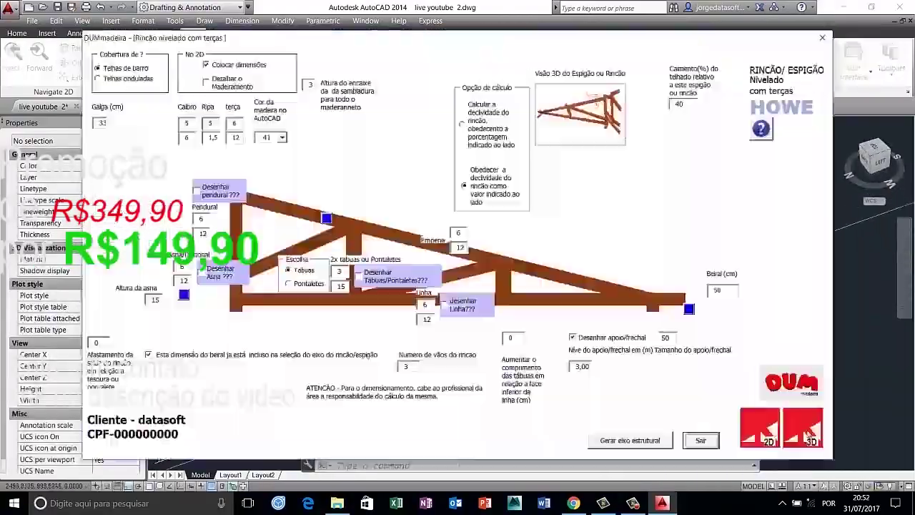
{"action": "left_click", "coordinate": [700, 439]}
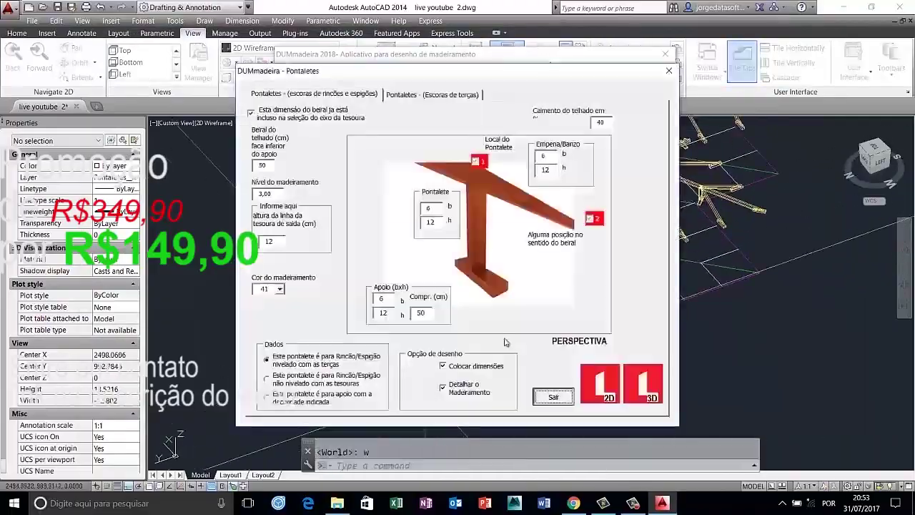
{"action": "left_click", "coordinate": [643, 383]}
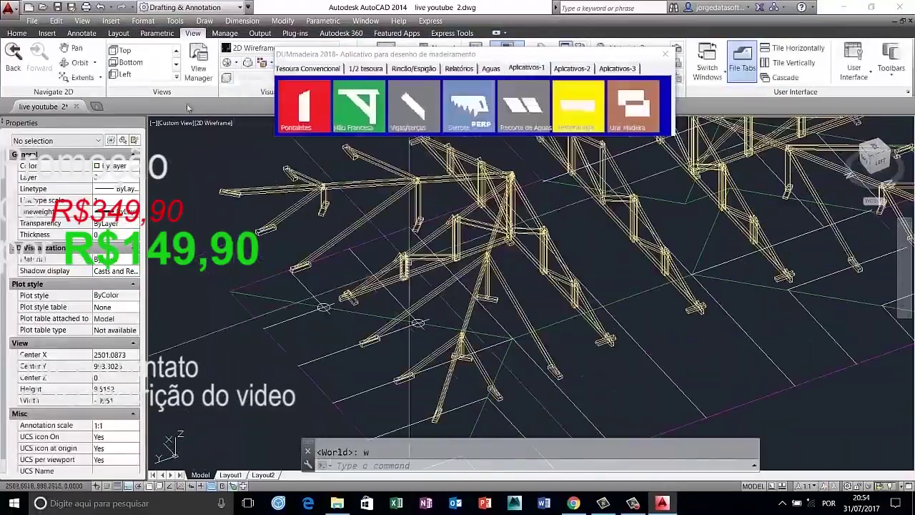
Open the 'Rincão nivelado com terças' settings with slope calculated from the 40% pitch.
{"action": "middle_click_drag", "start_coordinate": [300, 214], "coordinate": [426, 320], "text": "shift"}
{"action": "left_click", "coordinate": [507, 307]}
{"action": "scroll", "coordinate": [507, 322], "scroll_direction": "up", "scroll_amount": 5}
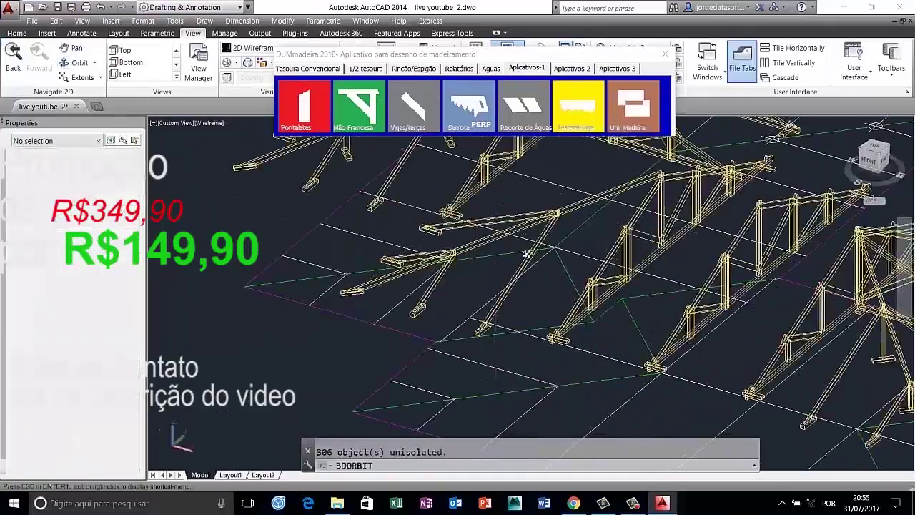
{"action": "left_click", "coordinate": [413, 68]}
{"action": "left_click", "coordinate": [304, 104]}
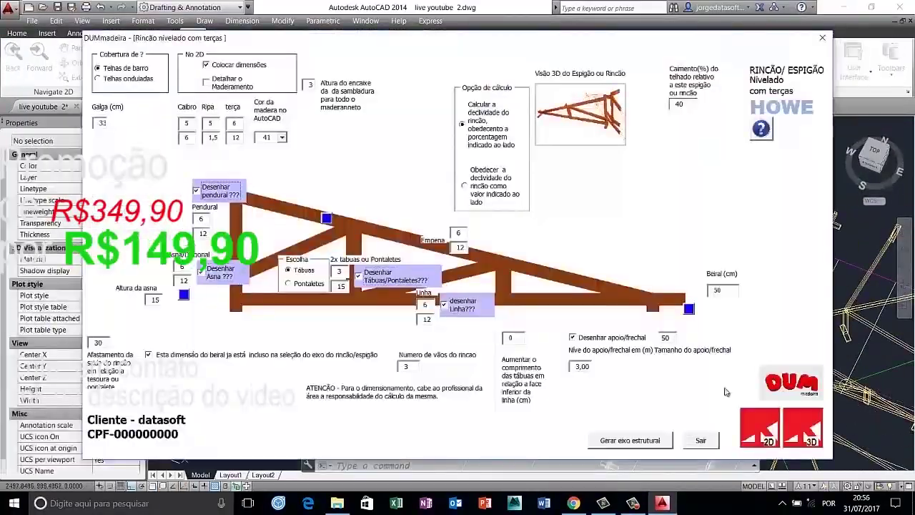
{"action": "left_click", "coordinate": [630, 439]}
Orbit to the faulty hip truss and start a guide line, then cancel.
{"action": "middle_click_drag", "start_coordinate": [535, 277], "coordinate": [606, 175], "text": "shift"}
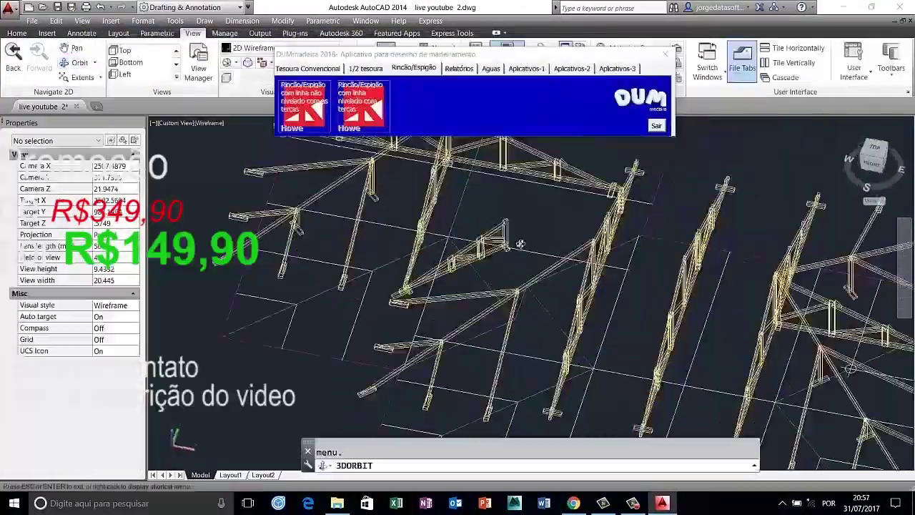
{"action": "middle_click_drag", "start_coordinate": [545, 263], "coordinate": [505, 278], "text": "shift"}
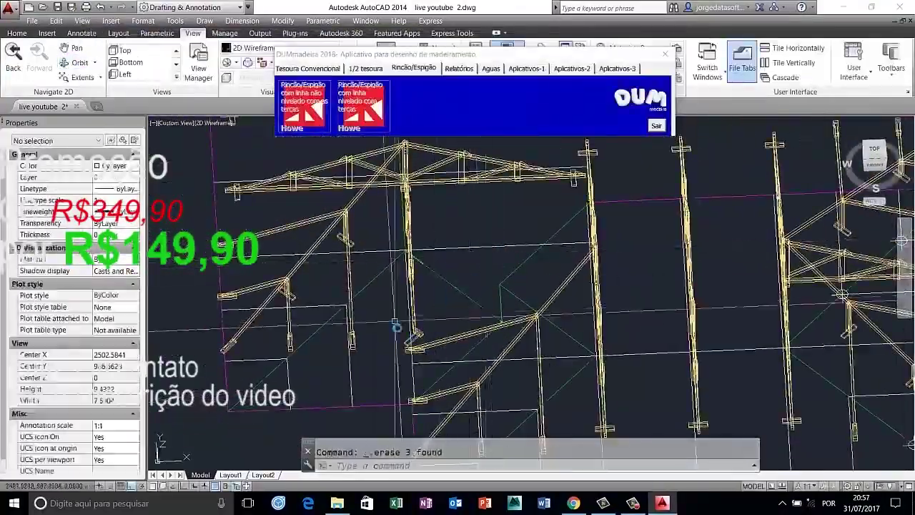
{"action": "middle_click_drag", "start_coordinate": [396, 328], "coordinate": [534, 278], "text": "shift"}
{"action": "key", "text": "Escape"}
{"action": "type", "text": "l"}
{"action": "key", "text": "Return"}
{"action": "left_click", "coordinate": [498, 249]}
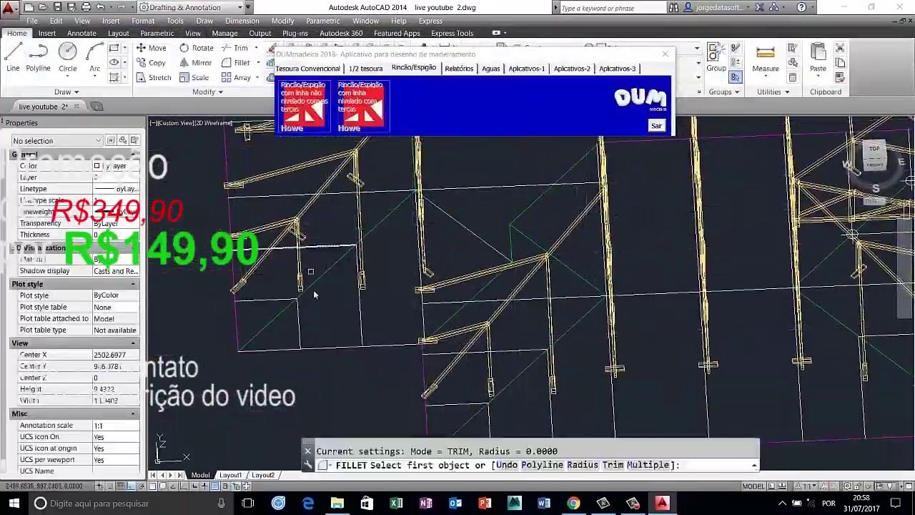
{"action": "key", "text": "Escape"}
{"action": "middle_click_drag", "start_coordinate": [314, 294], "coordinate": [400, 236], "text": "shift"}
Reapply the levelled hip truss settings and draw a guide line for cutting the faulty member.
{"action": "left_click", "coordinate": [360, 107]}
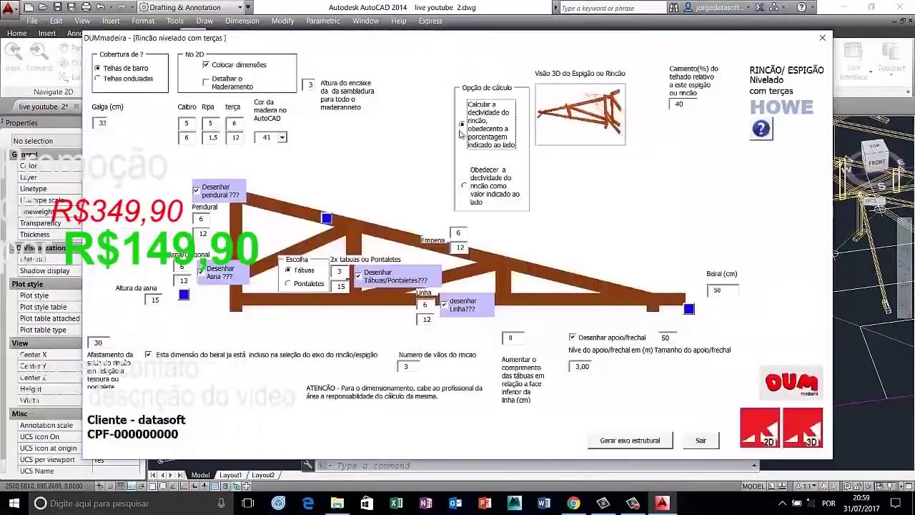
{"action": "left_click", "coordinate": [630, 439]}
{"action": "left_click", "coordinate": [105, 7]}
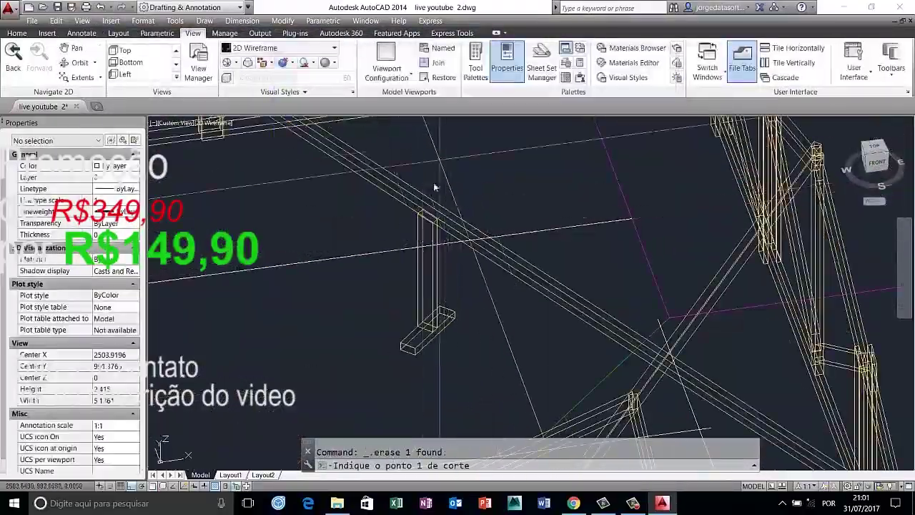
{"action": "middle_click_drag", "start_coordinate": [486, 303], "coordinate": [470, 293]}
{"action": "type", "text": "l"}
{"action": "key", "text": "Return"}
{"action": "left_click", "coordinate": [383, 422]}
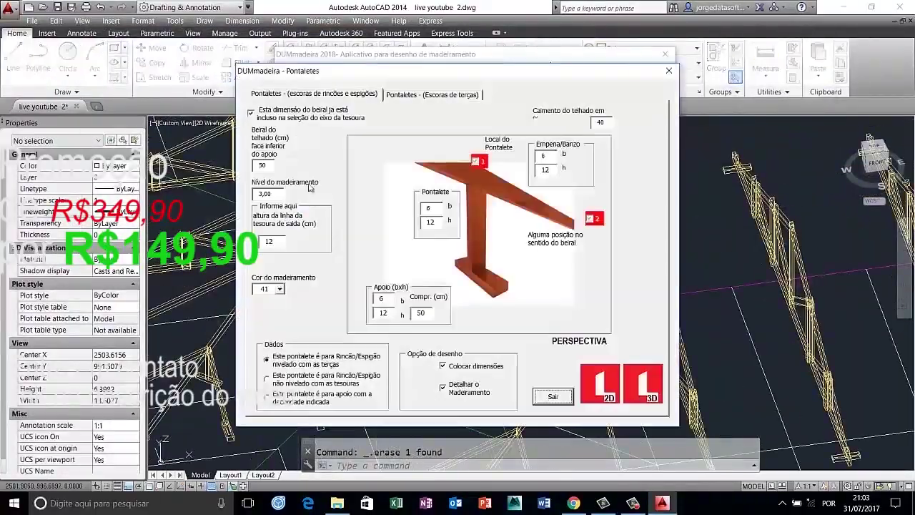
{"action": "left_click", "coordinate": [547, 394]}
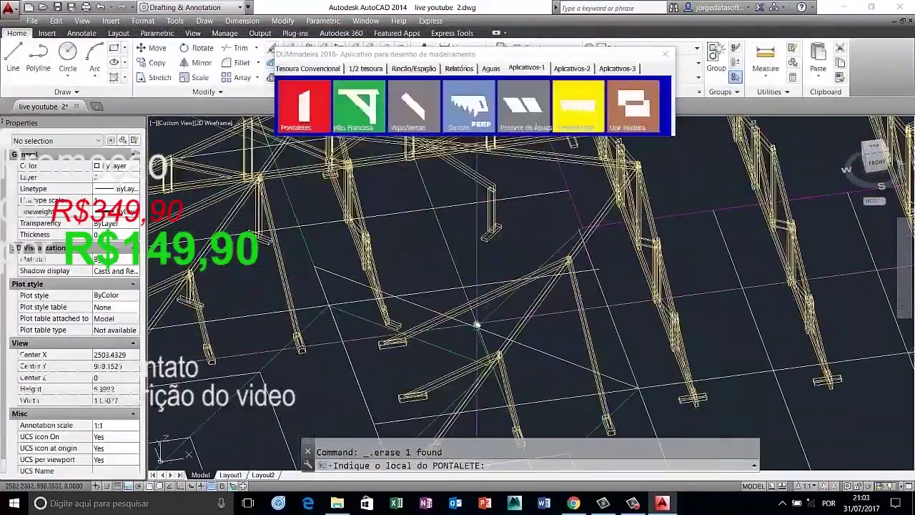
Pick the two cut points to trim the faulty truss member.
{"action": "left_click", "coordinate": [470, 209]}
{"action": "left_click", "coordinate": [469, 180]}
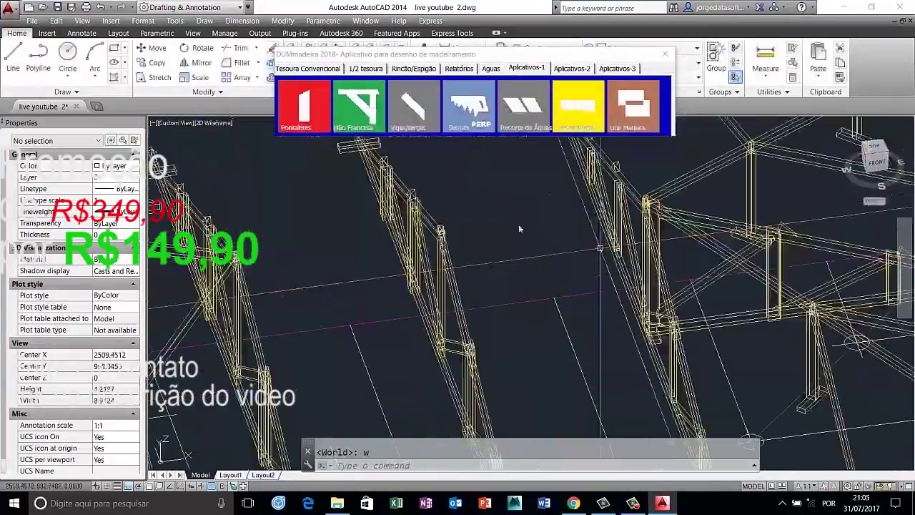
{"action": "middle_click_drag", "start_coordinate": [519, 229], "coordinate": [497, 260], "text": "shift"}
Brace the king posts with two crossed 6×12 Contraventamento beams.
{"action": "left_click", "coordinate": [571, 68]}
{"action": "left_click", "coordinate": [305, 104]}
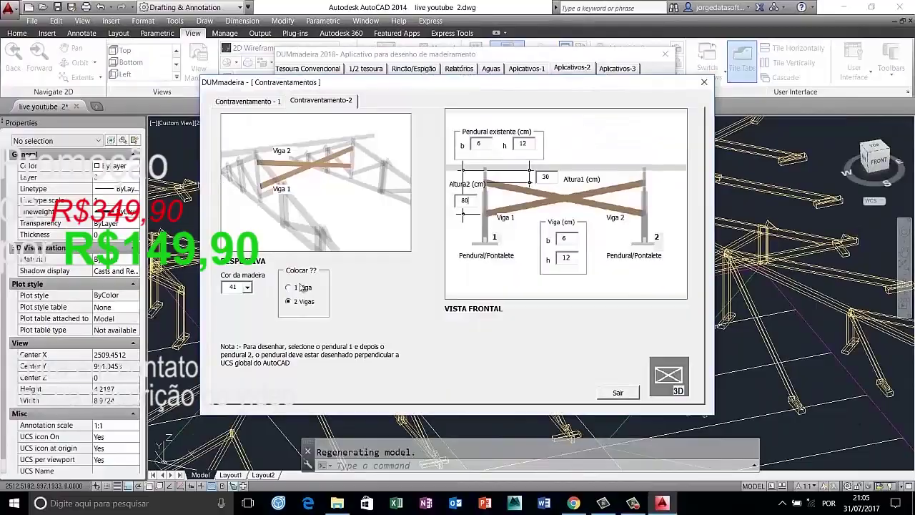
{"action": "left_click", "coordinate": [664, 370]}
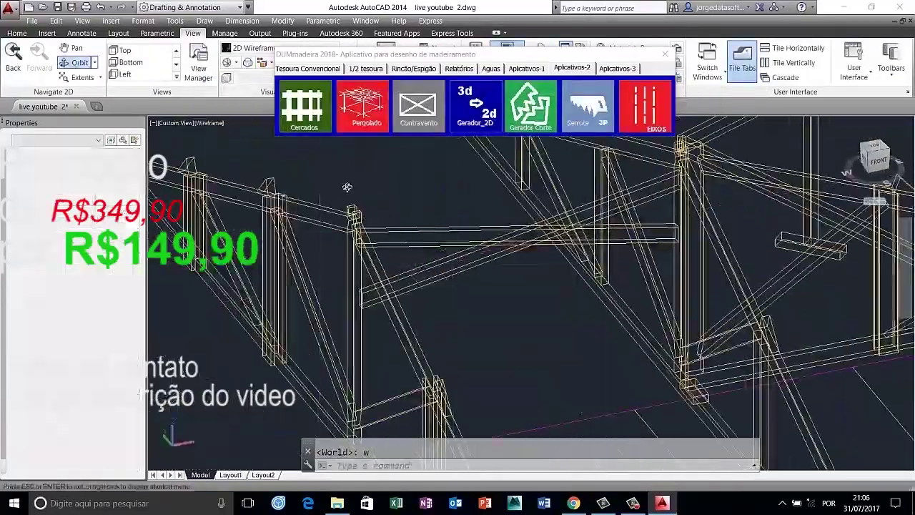
{"action": "left_click", "coordinate": [447, 239]}
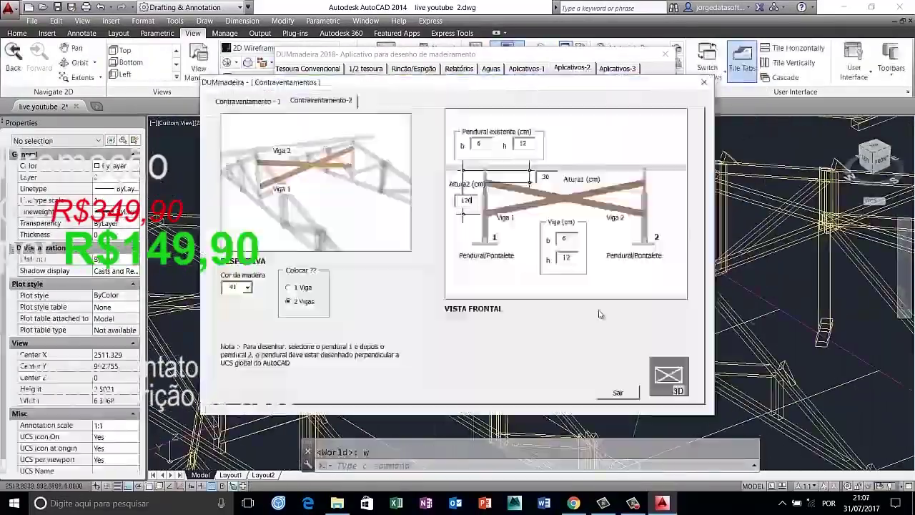
Add a 3D beam to the hip framing and erase two unwanted members.
{"action": "left_click", "coordinate": [617, 388]}
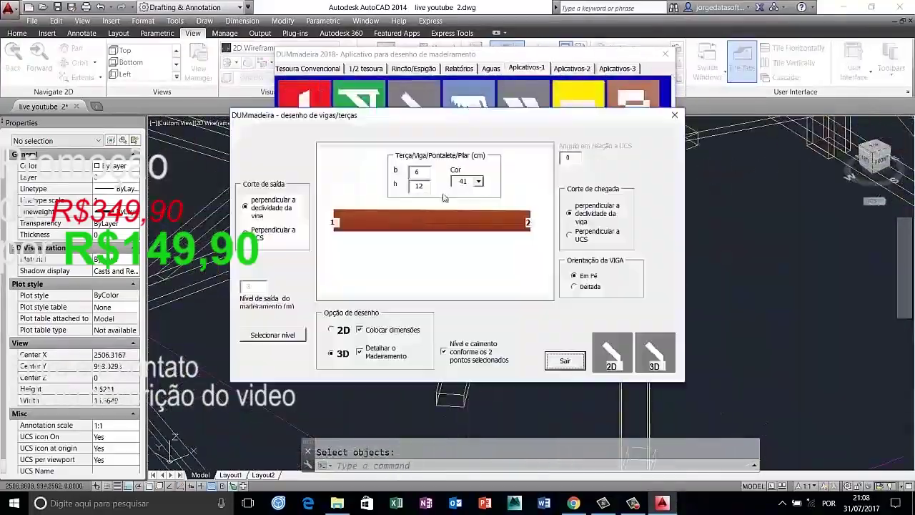
{"action": "middle_click_drag", "start_coordinate": [586, 275], "coordinate": [426, 266], "text": "shift"}
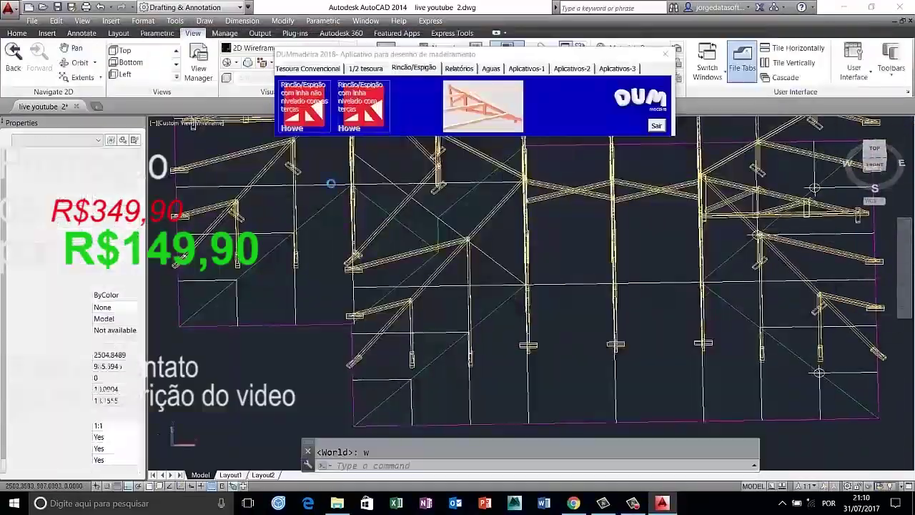
{"action": "middle_click_drag", "start_coordinate": [331, 184], "coordinate": [545, 313], "text": "shift"}
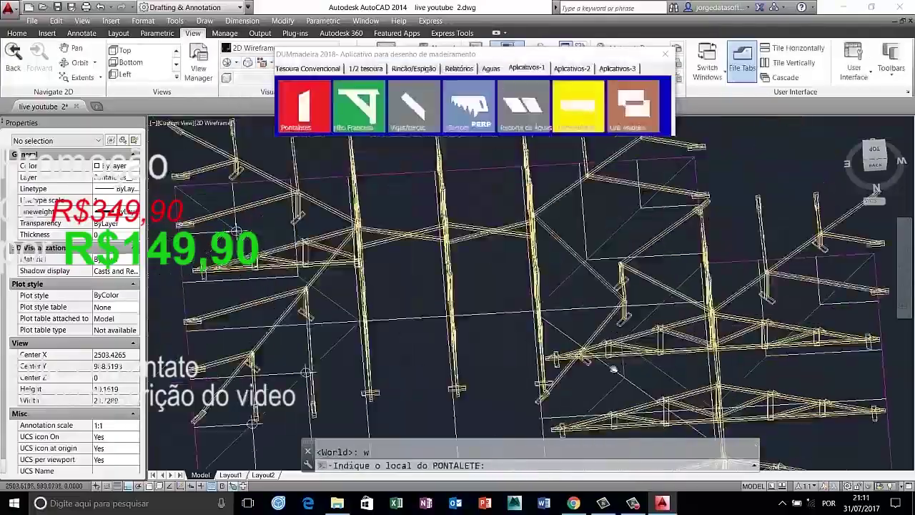
{"action": "mouse_move", "coordinate": [545, 313]}
{"action": "middle_mouse_down", "text": "shift"}
{"action": "mouse_move", "coordinate": [552, 253]}
{"action": "mouse_move", "coordinate": [573, 270]}
{"action": "middle_mouse_up", "text": "shift"}
{"action": "right_click", "coordinate": [474, 76]}
{"action": "left_click", "coordinate": [500, 135]}
Bring up the Howe roof-plane form at 40% slope, 3,00 m level, 50 cm eave.
{"action": "scroll", "coordinate": [757, 200], "scroll_direction": "up", "scroll_amount": 5}
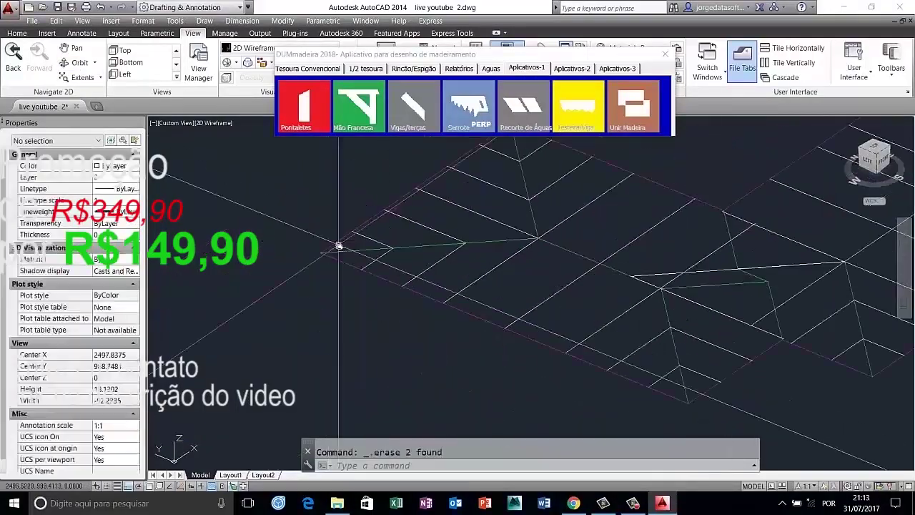
{"action": "left_click", "coordinate": [491, 68]}
{"action": "left_click", "coordinate": [347, 103]}
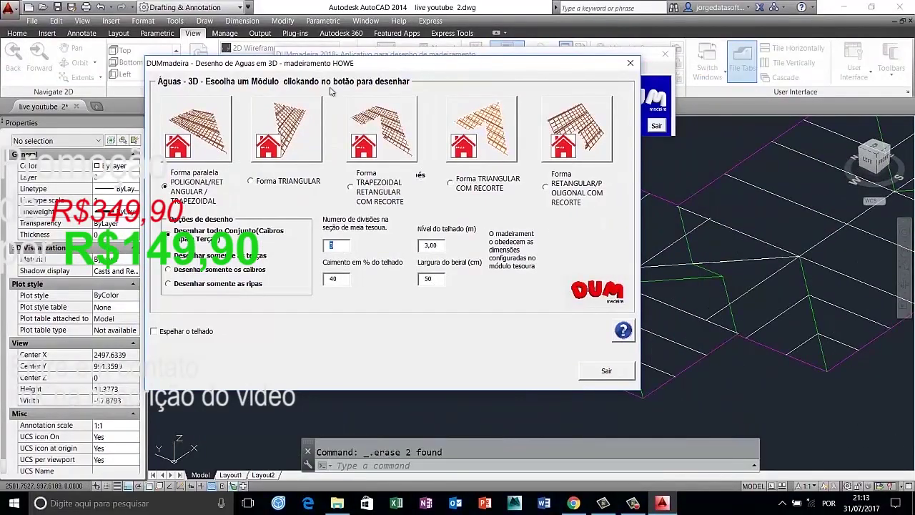
Generate parallel polygonal rafter-and-batten grids from two roof planes' ridge and eave lines.
{"action": "left_click", "coordinate": [200, 130]}
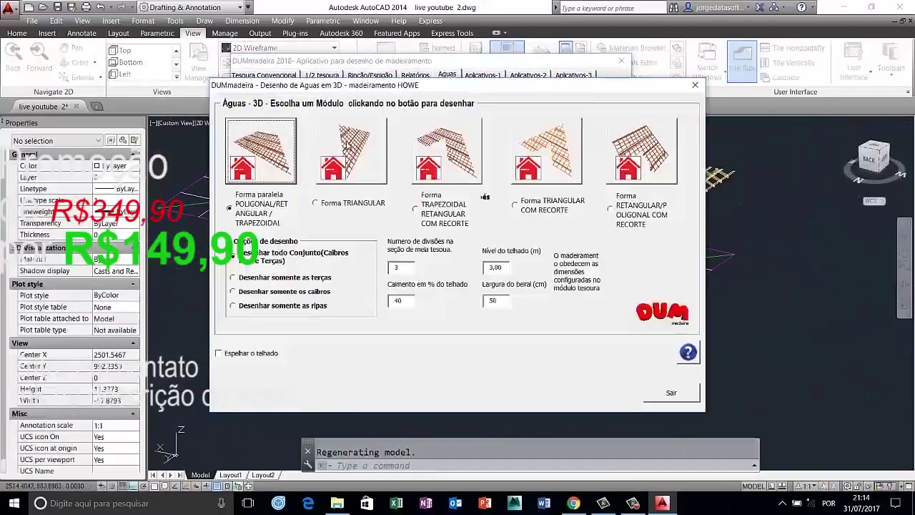
{"action": "left_click", "coordinate": [347, 145]}
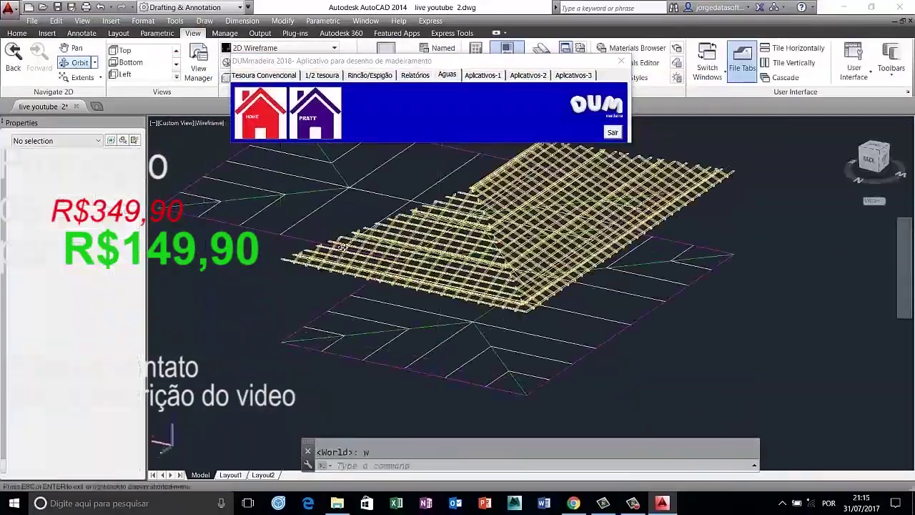
{"action": "left_click", "coordinate": [485, 289]}
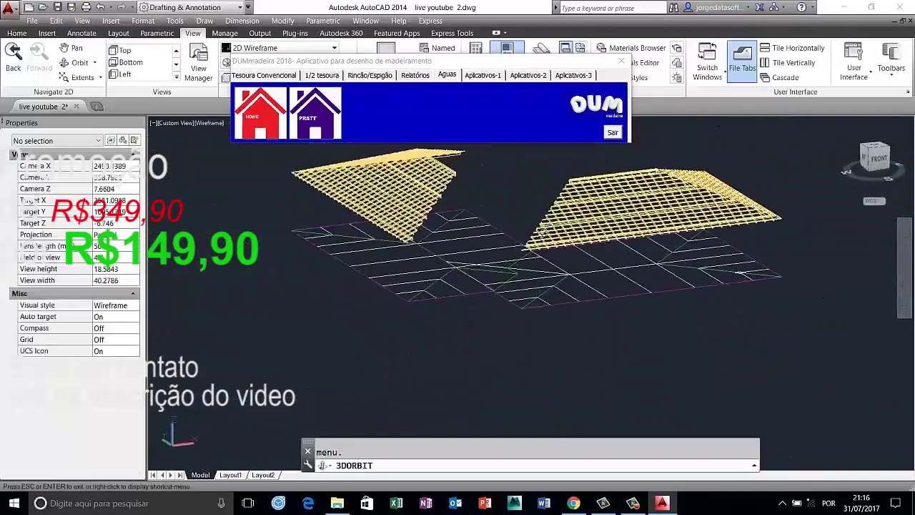
{"action": "left_click_drag", "start_coordinate": [612, 351], "coordinate": [637, 141]}
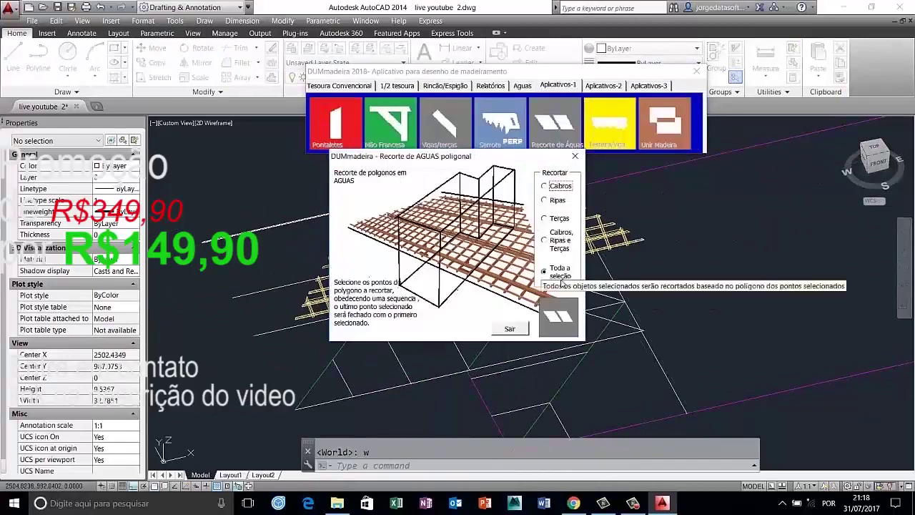
Clip the framing to the roof polygon with Recorte de Águas and isolate the outline lines.
{"action": "left_click", "coordinate": [558, 316]}
{"action": "key", "text": "Escape"}
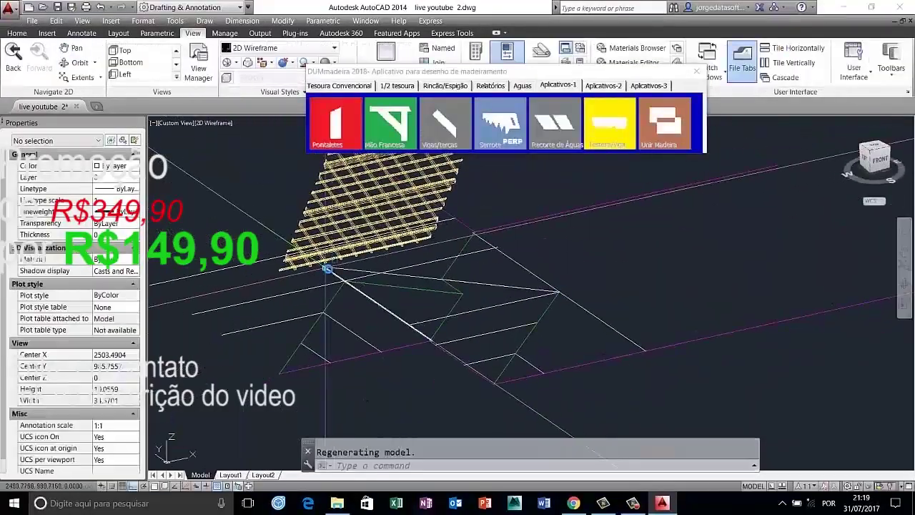
{"action": "left_click", "coordinate": [327, 265]}
{"action": "left_click", "coordinate": [465, 296]}
{"action": "right_click", "coordinate": [458, 286]}
{"action": "left_click", "coordinate": [615, 107]}
Draw the remaining roof plane with the TRIANGULAR Águas form.
{"action": "left_click", "coordinate": [354, 303]}
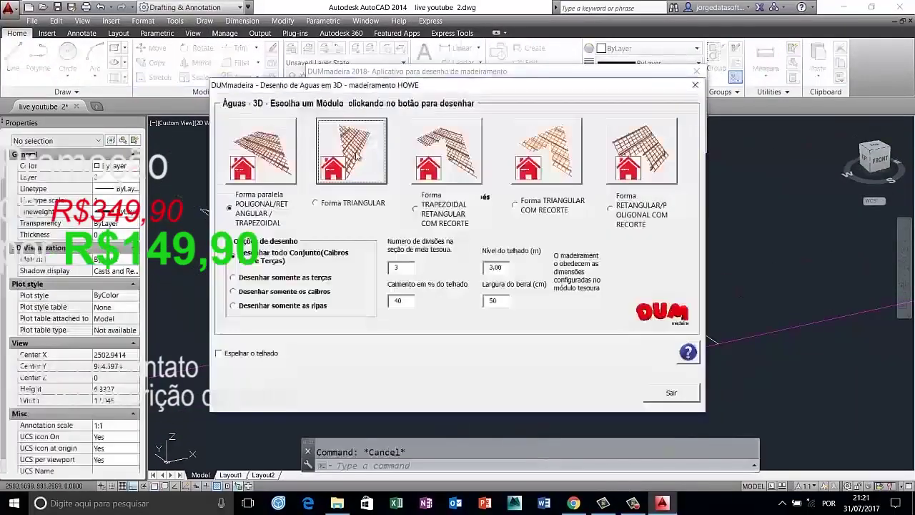
{"action": "left_click", "coordinate": [356, 156]}
{"action": "key", "text": "Escape"}
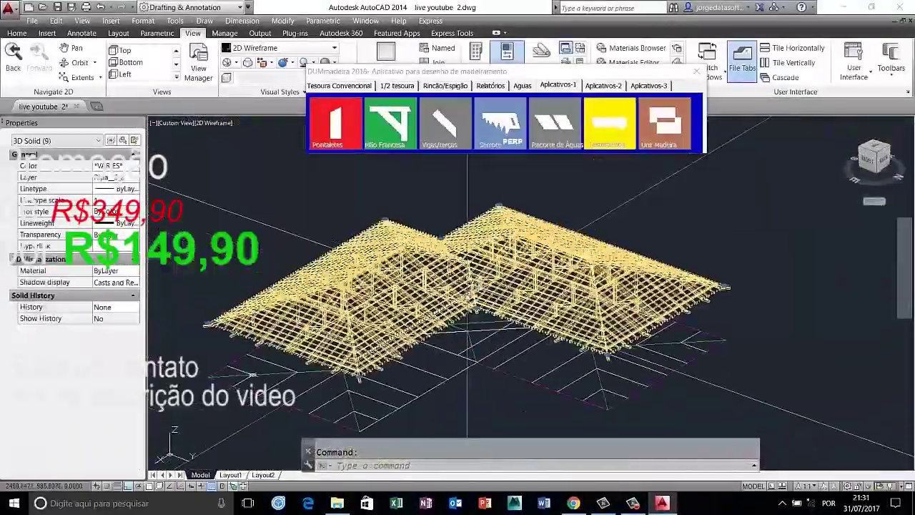
Add 25 × 3 cm fascia boards along the roof edges between start and end points.
{"action": "left_click", "coordinate": [608, 123]}
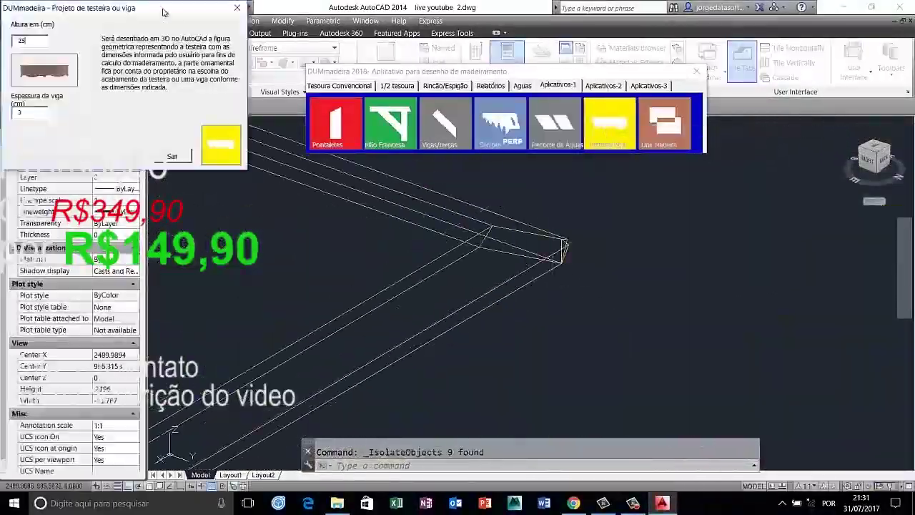
{"action": "left_click", "coordinate": [463, 218]}
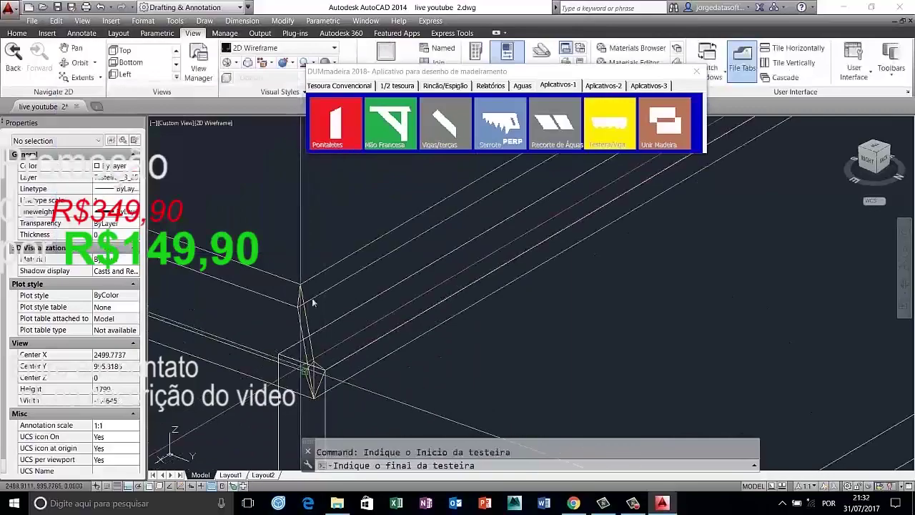
{"action": "scroll", "coordinate": [312, 196], "scroll_direction": "up", "scroll_amount": 5}
{"action": "left_click", "coordinate": [580, 318]}
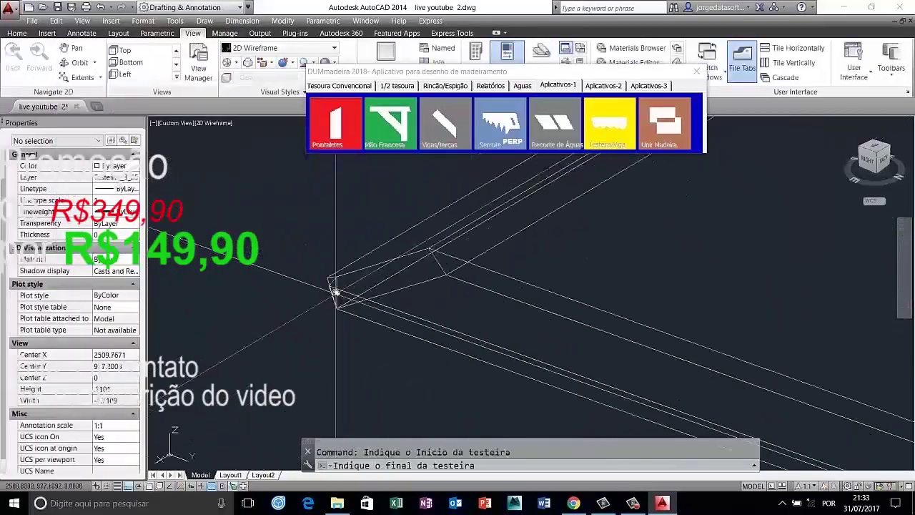
{"action": "left_click", "coordinate": [425, 230]}
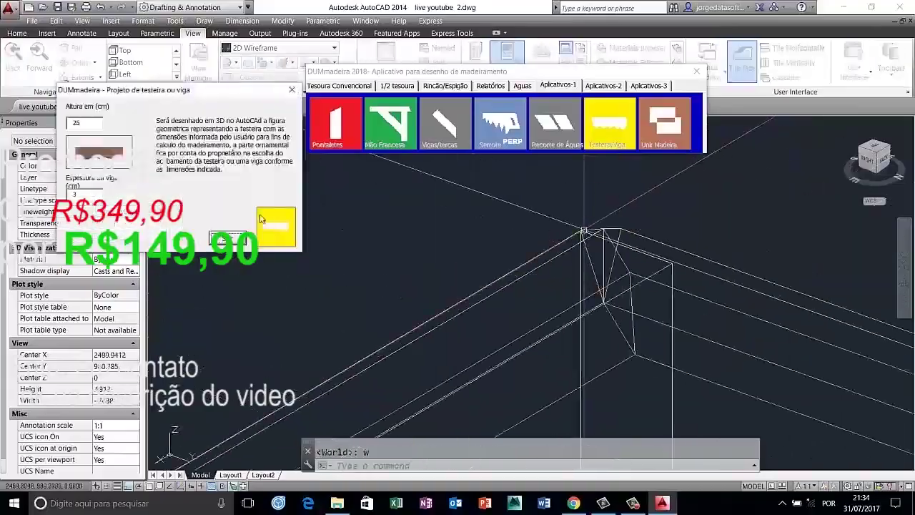
Orbit around the finished roof framing with realistic shading to check it.
{"action": "scroll", "coordinate": [451, 326], "scroll_direction": "up", "scroll_amount": 3}
{"action": "left_click_drag", "start_coordinate": [451, 325], "coordinate": [307, 398]}
{"action": "right_click", "coordinate": [307, 398]}
{"action": "left_click", "coordinate": [493, 328]}
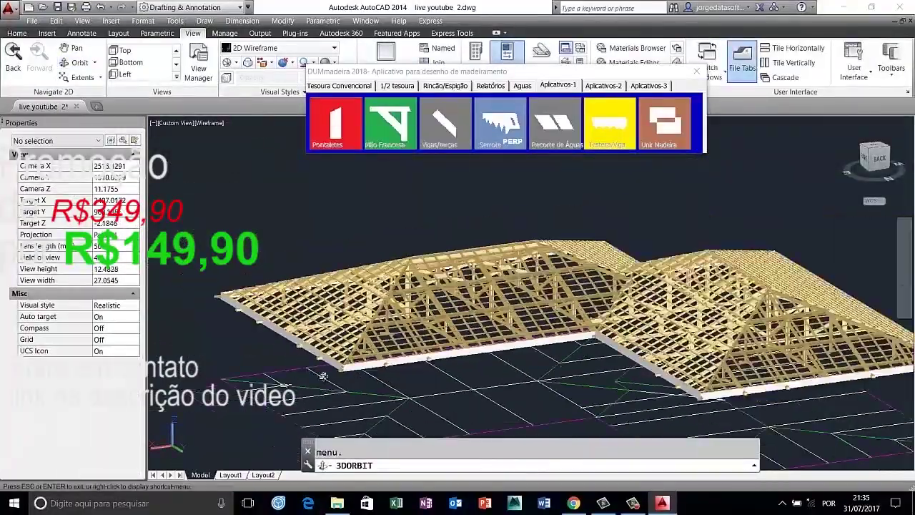
{"action": "key", "text": "Escape"}
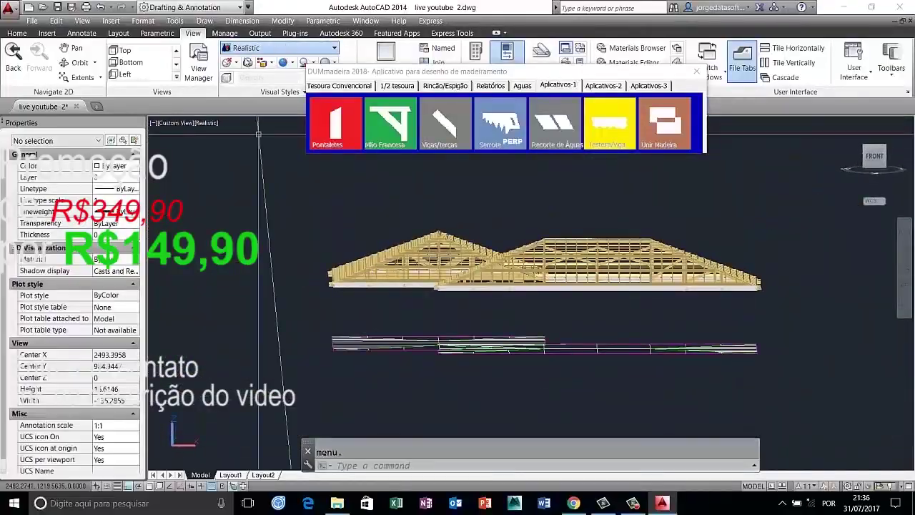
Produce the Peroba timber report for the selected framing and review its totals.
{"action": "left_click", "coordinate": [343, 128]}
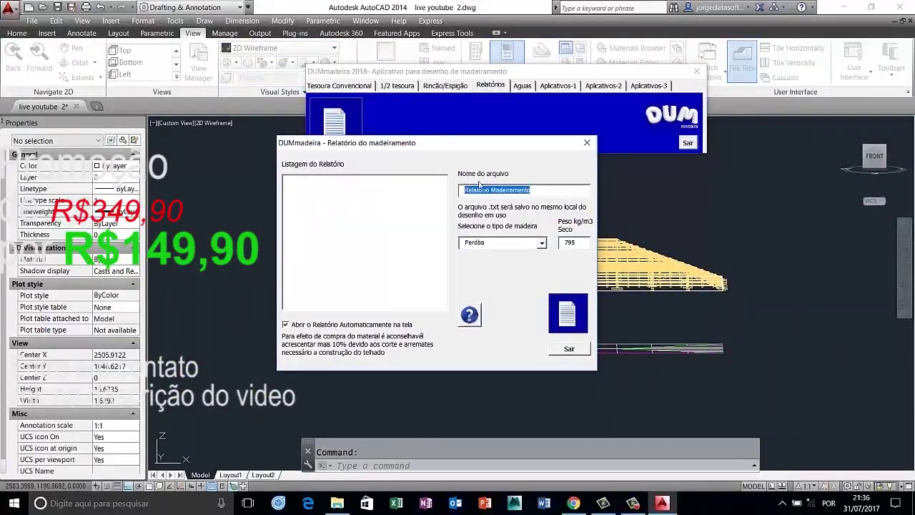
{"action": "left_click", "coordinate": [568, 297]}
{"action": "key", "text": "Return"}
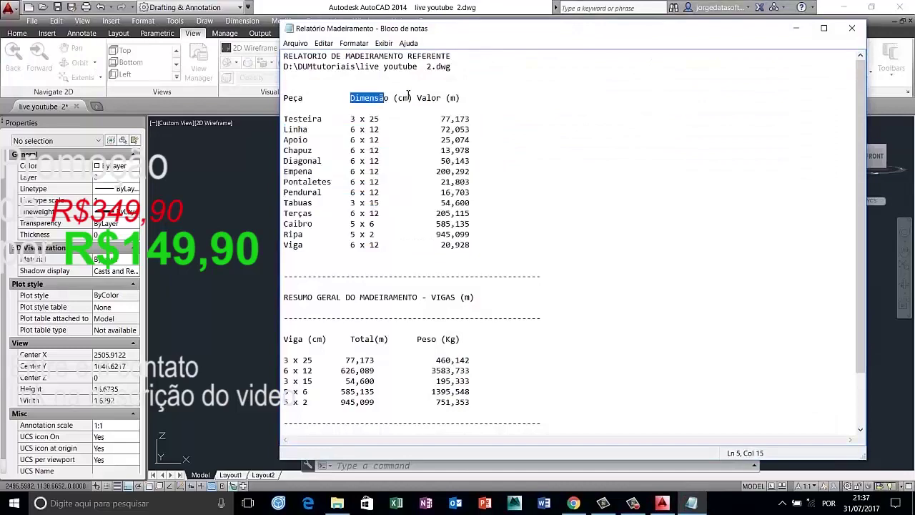
{"action": "scroll", "coordinate": [346, 330], "scroll_direction": "down", "scroll_amount": 1}
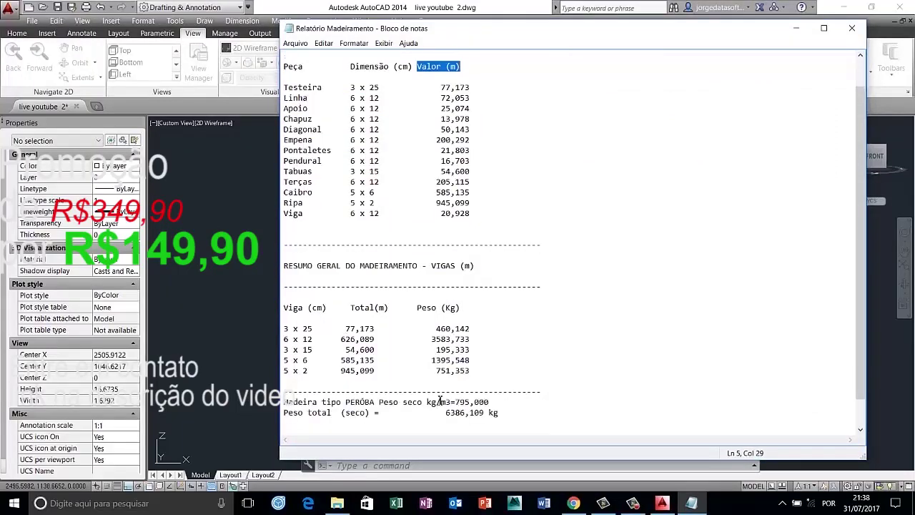
{"action": "scroll", "coordinate": [476, 402], "scroll_direction": "down", "scroll_amount": 1}
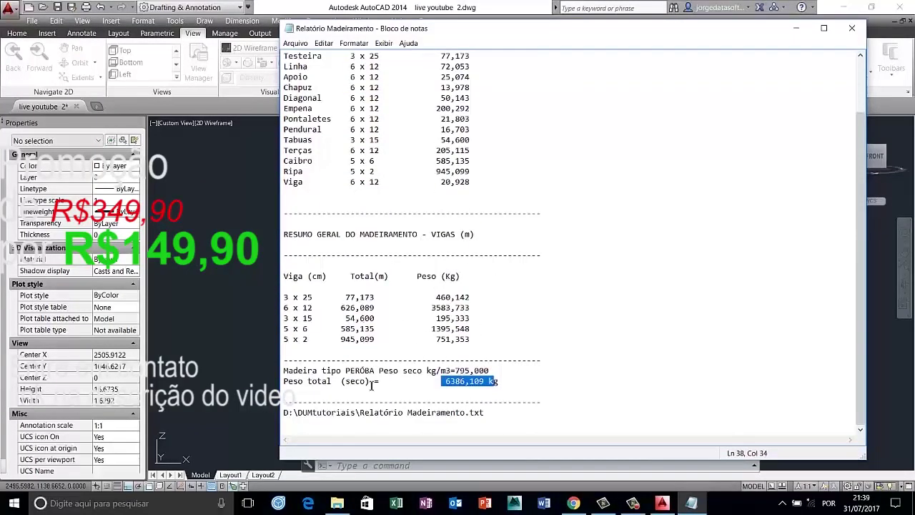
{"action": "key", "text": "alt+F4"}
Switch to plan view and generate 2D roof framing views with Gerador_2D.
{"action": "type", "text": "plan"}
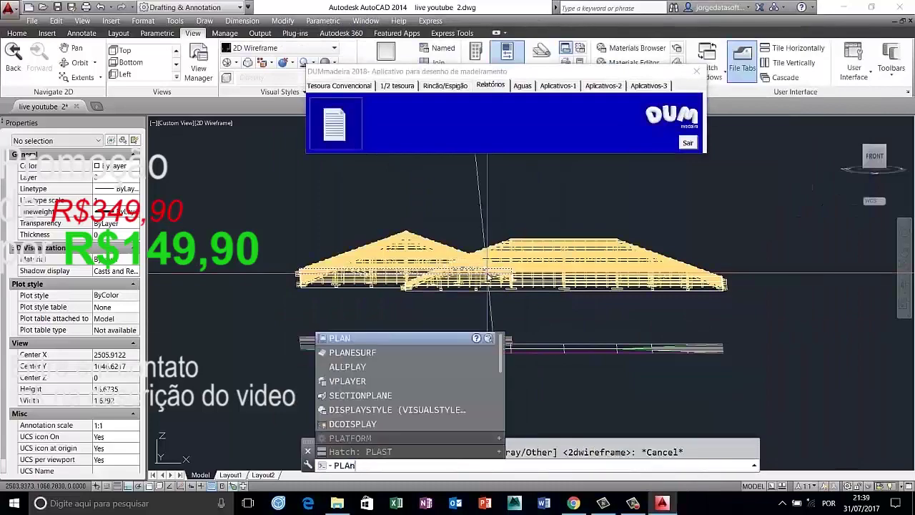
{"action": "key", "text": "Return"}
{"action": "key", "text": "Return"}
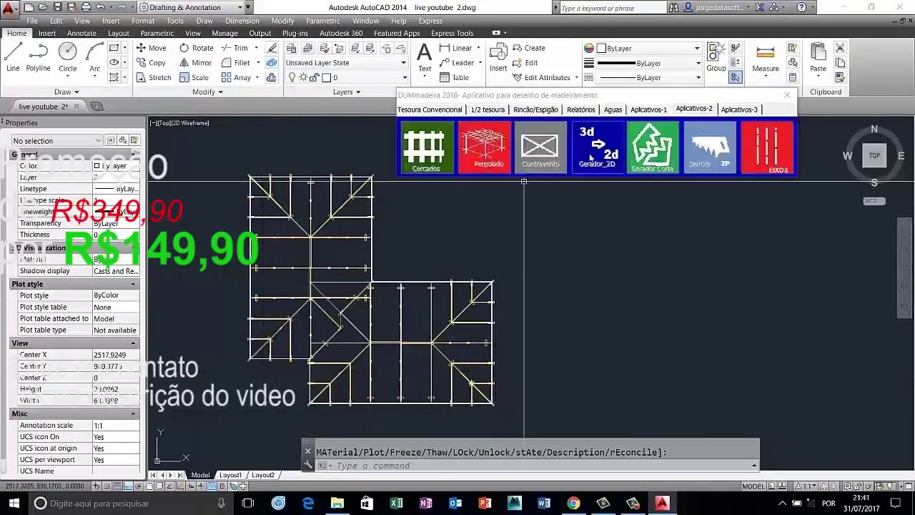
{"action": "left_click", "coordinate": [590, 157]}
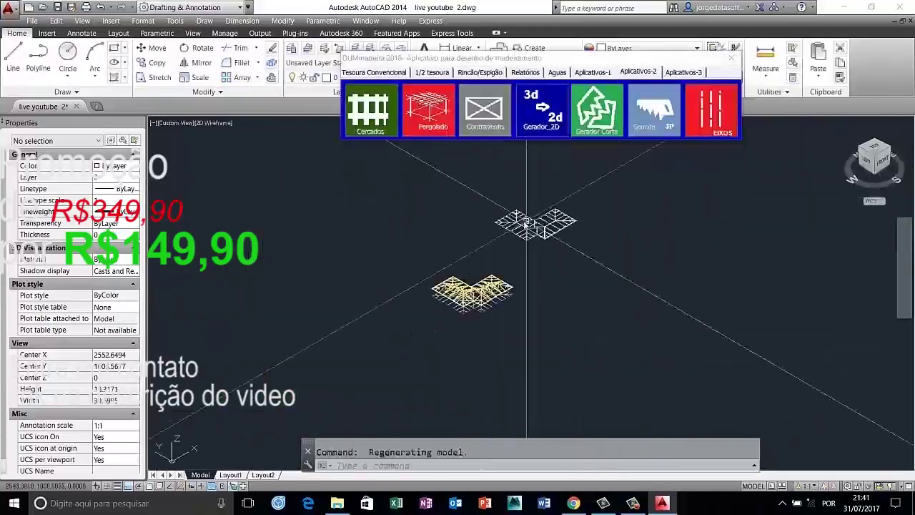
{"action": "type", "text": "PLaan"}
{"action": "key", "text": "Return"}
{"action": "key", "text": "Return"}
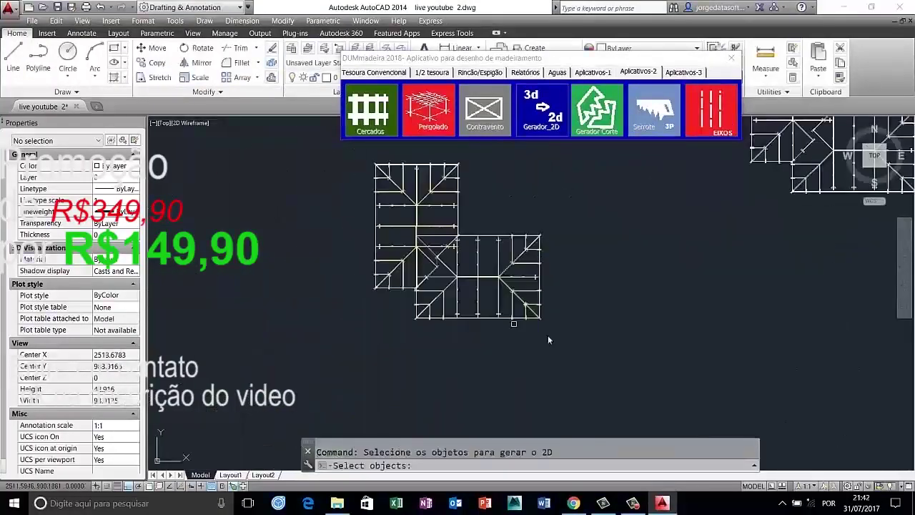
{"action": "key", "text": "Return"}
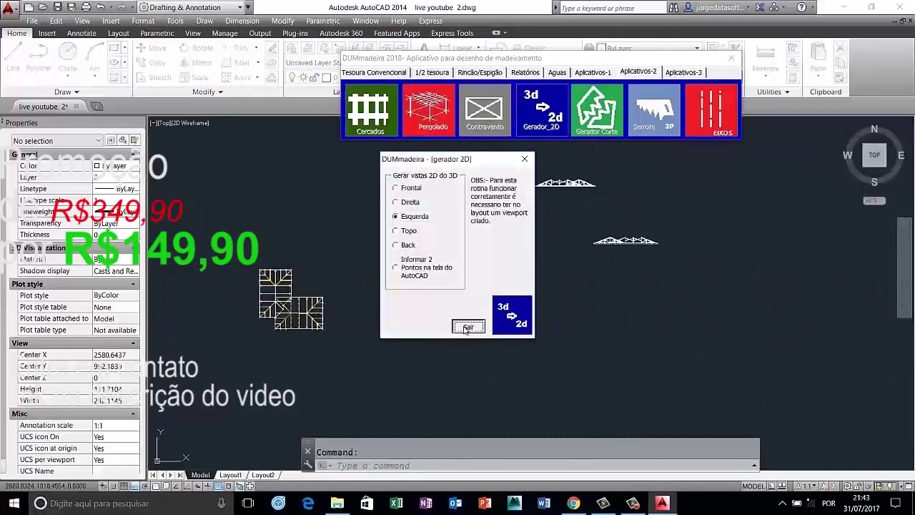
{"action": "left_click", "coordinate": [466, 328]}
Place the dimensioned timber piece drawings and isolate the selected framing objects.
{"action": "key", "text": "Return"}
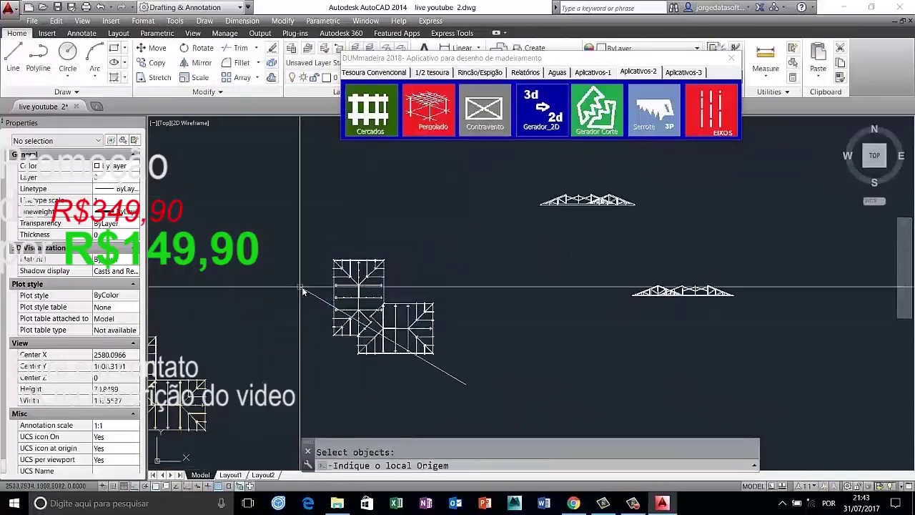
{"action": "key", "text": "Escape"}
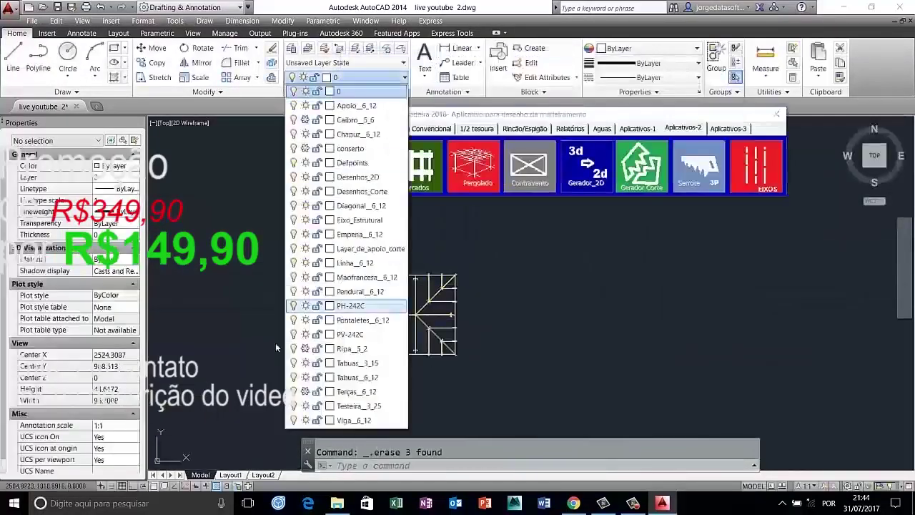
{"action": "key", "text": "Return"}
{"action": "left_click", "coordinate": [516, 311]}
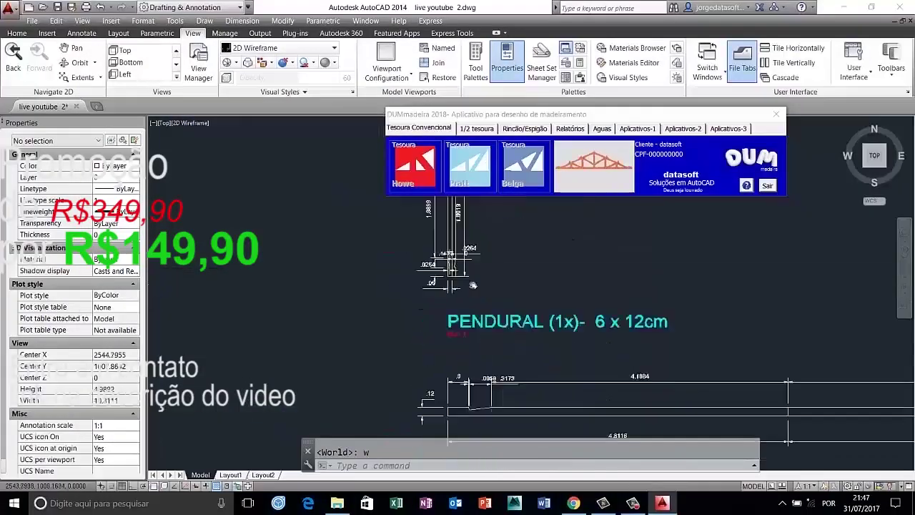
{"action": "right_click", "coordinate": [298, 156]}
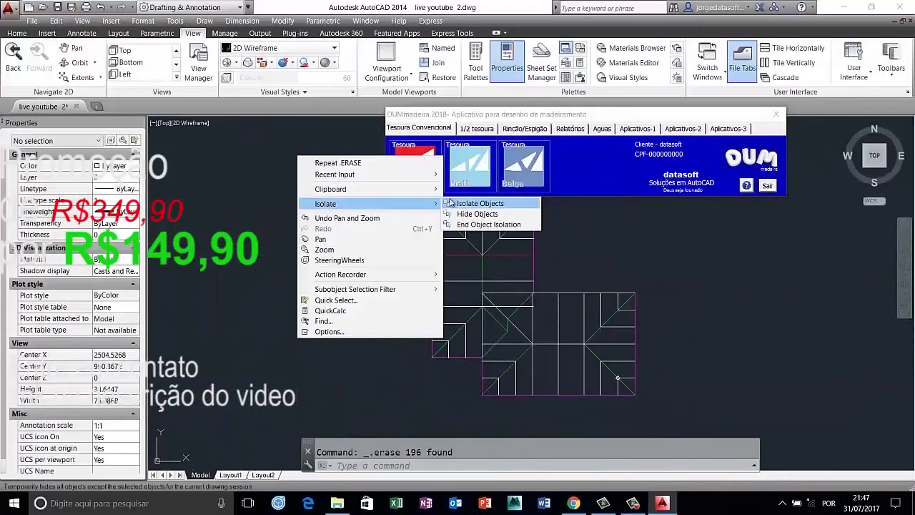
{"action": "left_click", "coordinate": [479, 204]}
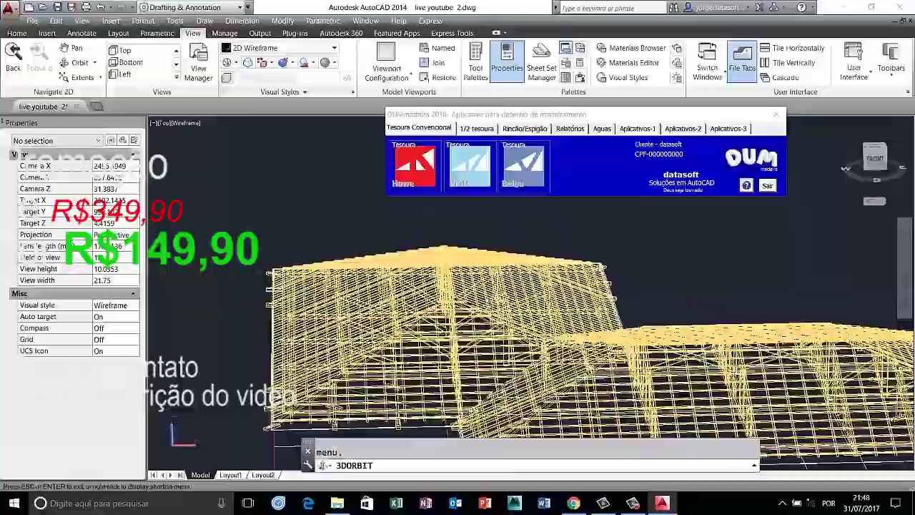